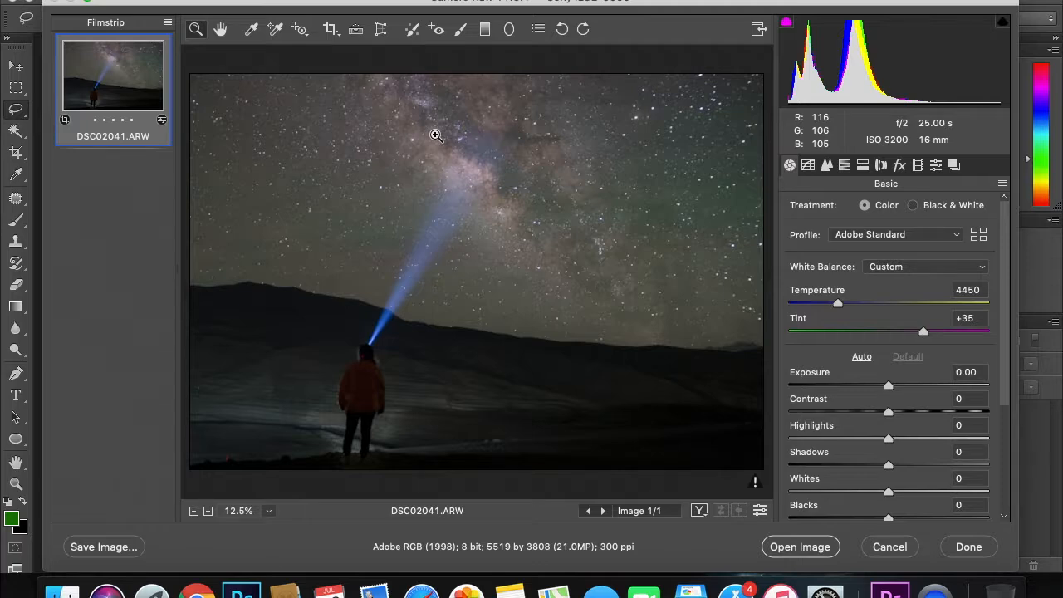
{"action": "left_click", "coordinate": [435, 135]}
{"action": "left_click", "coordinate": [436, 136]}
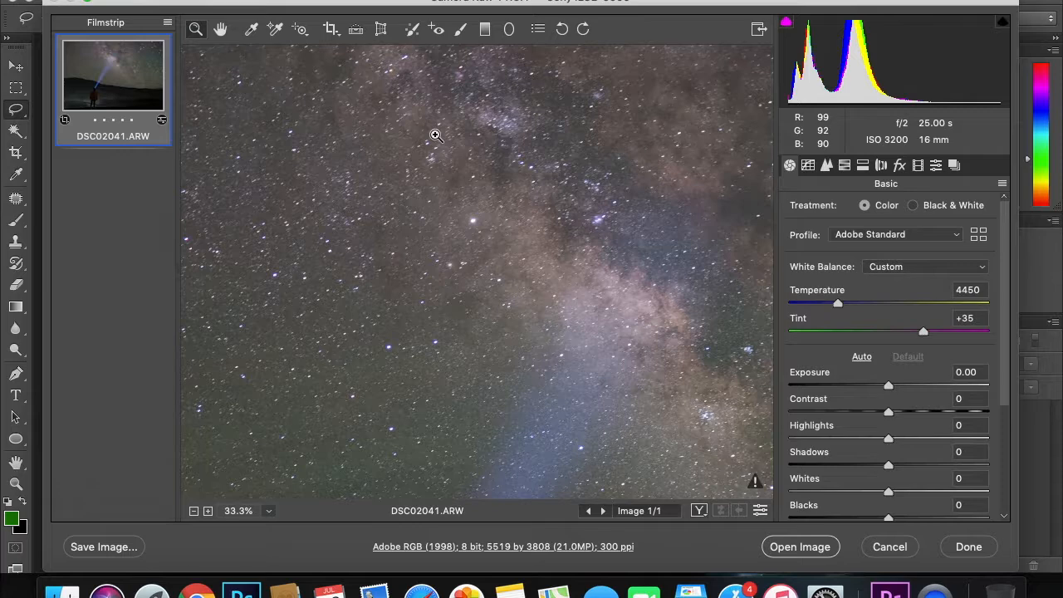
{"action": "left_click", "coordinate": [435, 135], "text": "alt"}
{"action": "left_click", "coordinate": [435, 135], "text": "alt"}
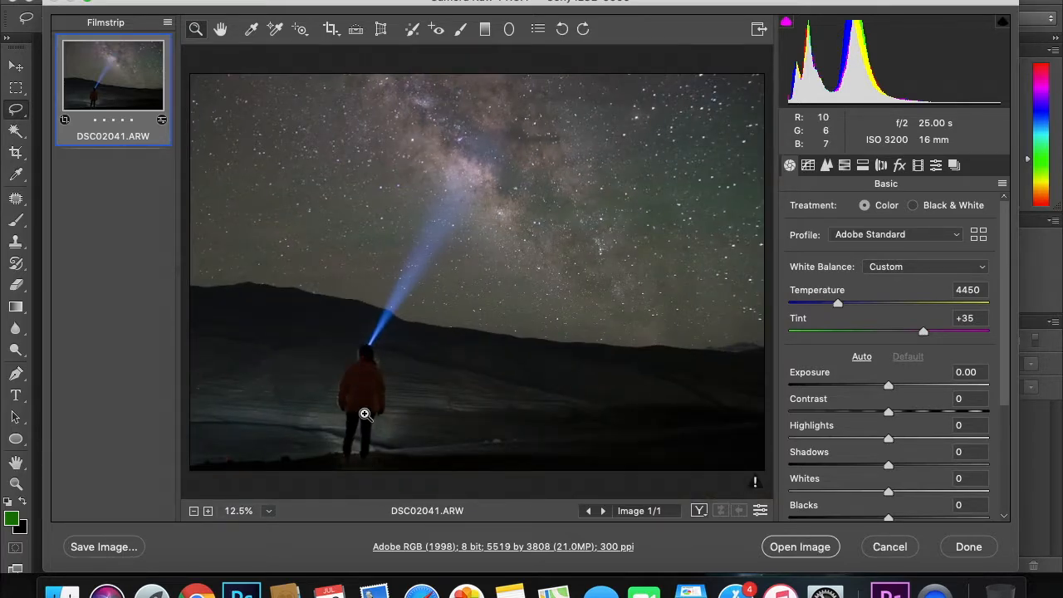
{"action": "left_click", "coordinate": [364, 413]}
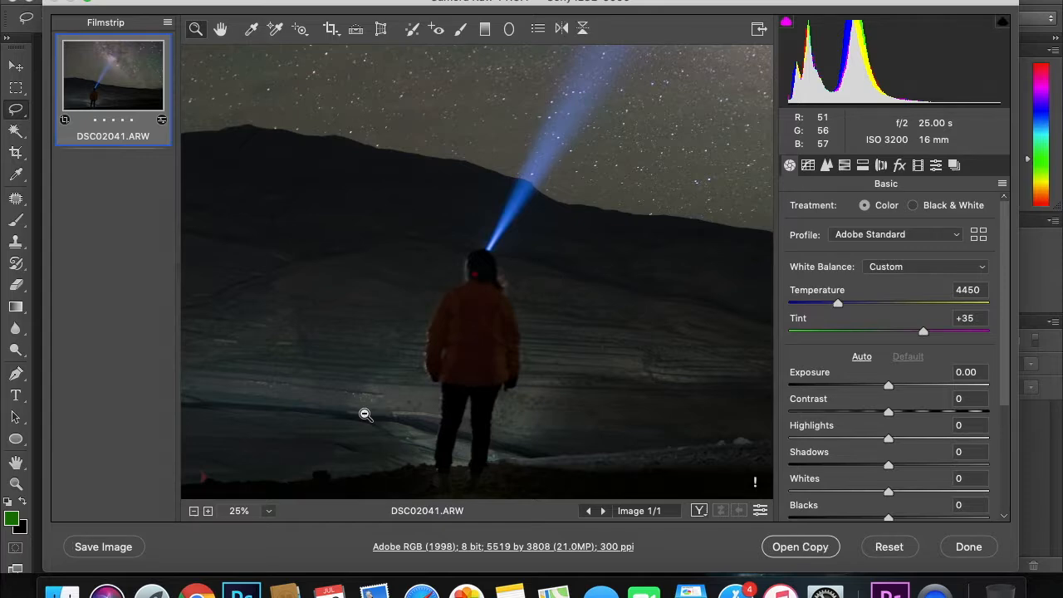
{"action": "left_click", "coordinate": [365, 413], "text": "alt"}
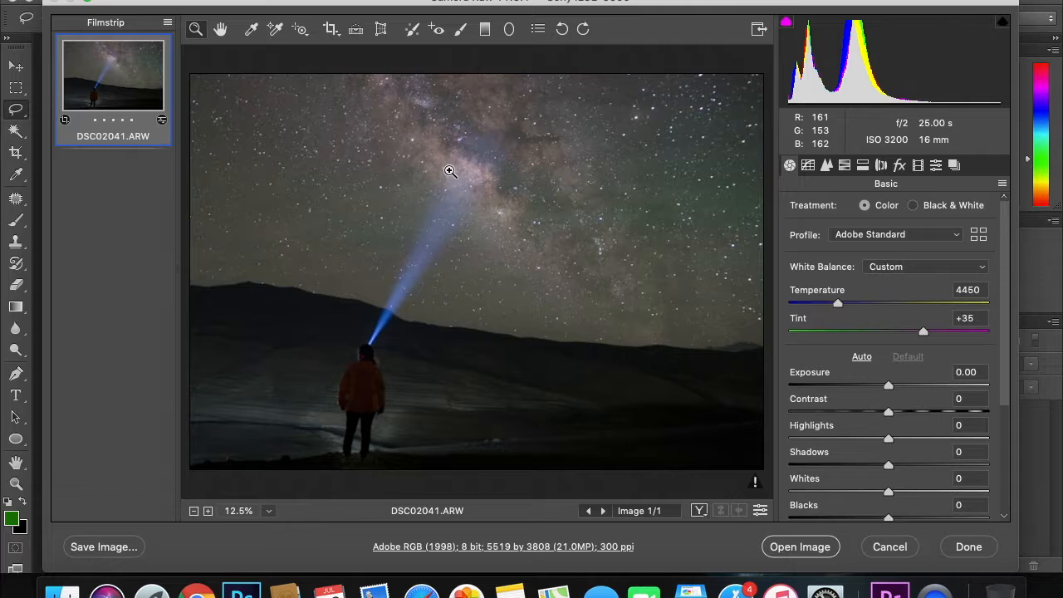
Drag a graduated filter from the upper sky to the horizon, giving Exposure -0.55 and Temperature -30.
{"action": "left_click", "coordinate": [485, 30]}
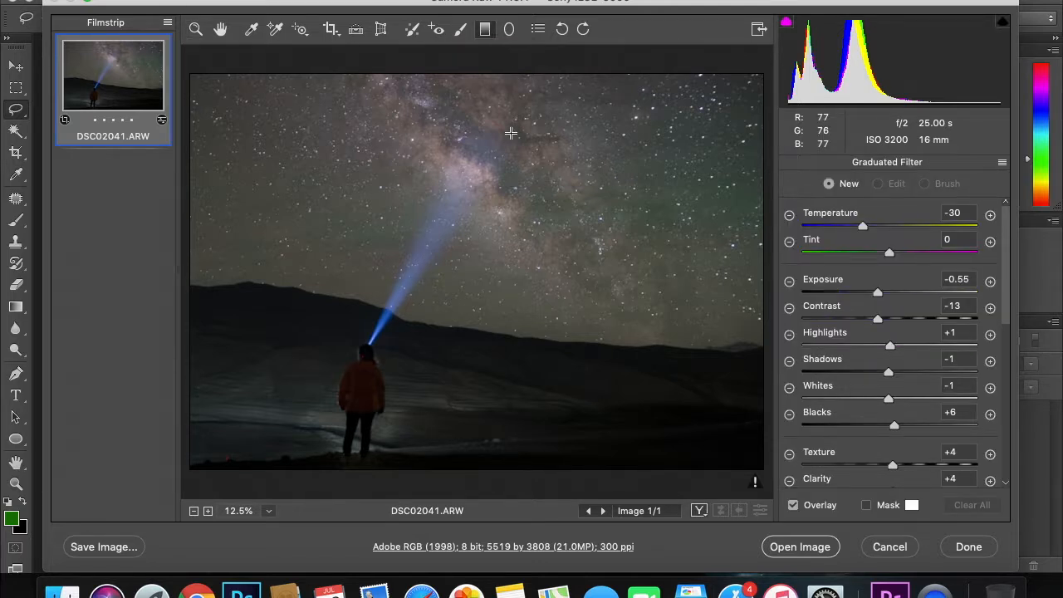
{"action": "left_click", "coordinate": [536, 226]}
{"action": "left_click_drag", "start_coordinate": [535, 226], "coordinate": [516, 337]}
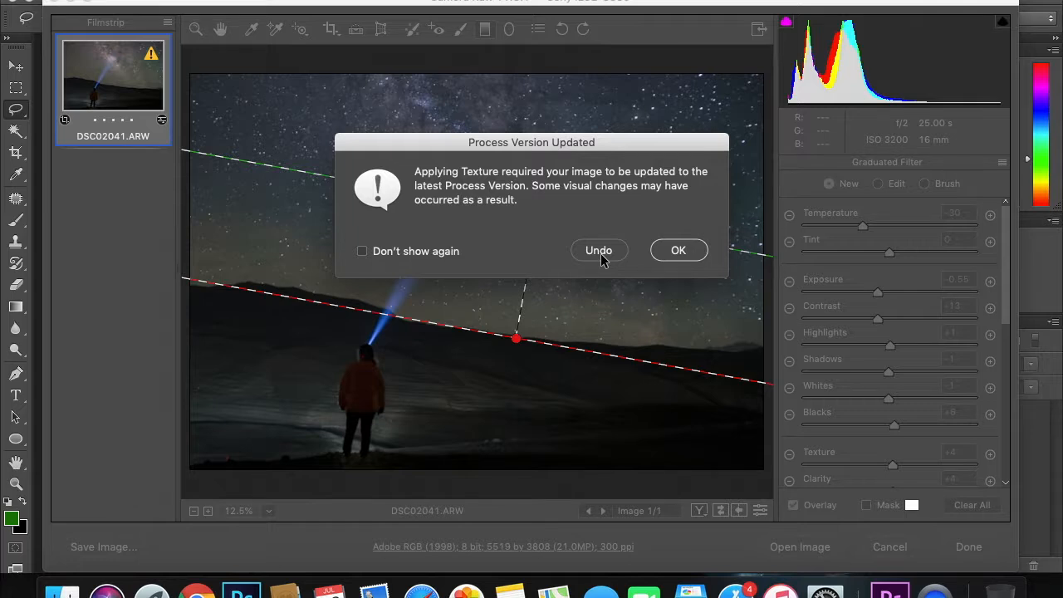
Accept the process version update, narrow the filter to the horizon band, and set Temperature -33.
{"action": "left_click", "coordinate": [444, 252]}
{"action": "left_click", "coordinate": [679, 251]}
{"action": "left_click_drag", "start_coordinate": [566, 218], "coordinate": [565, 355]}
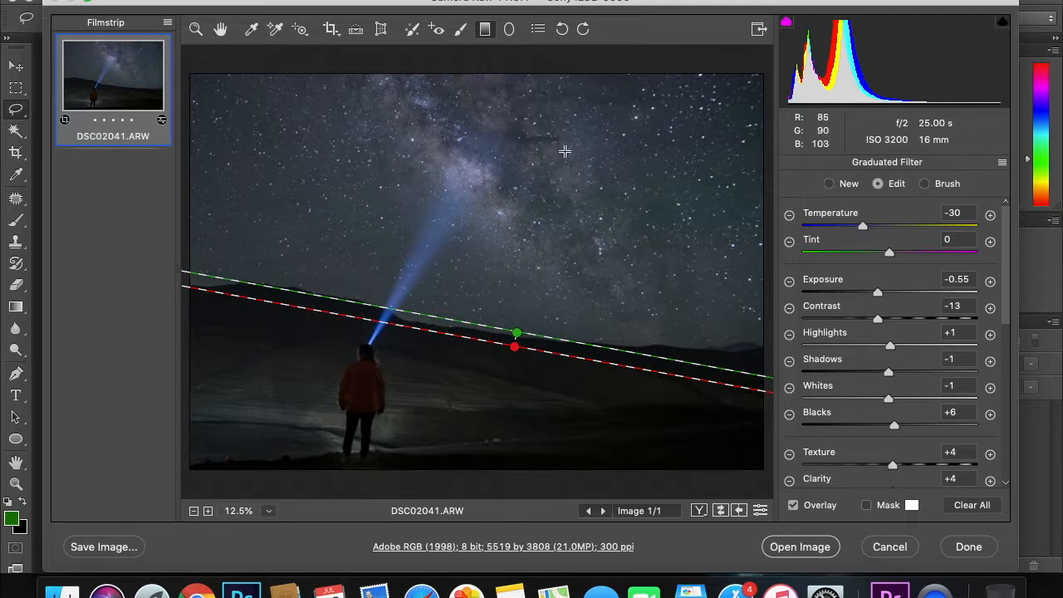
{"action": "mouse_move", "coordinate": [865, 227]}
{"action": "left_mouse_down"}
{"action": "mouse_move", "coordinate": [848, 232]}
{"action": "mouse_move", "coordinate": [889, 226]}
{"action": "mouse_move", "coordinate": [859, 226]}
{"action": "left_mouse_up"}
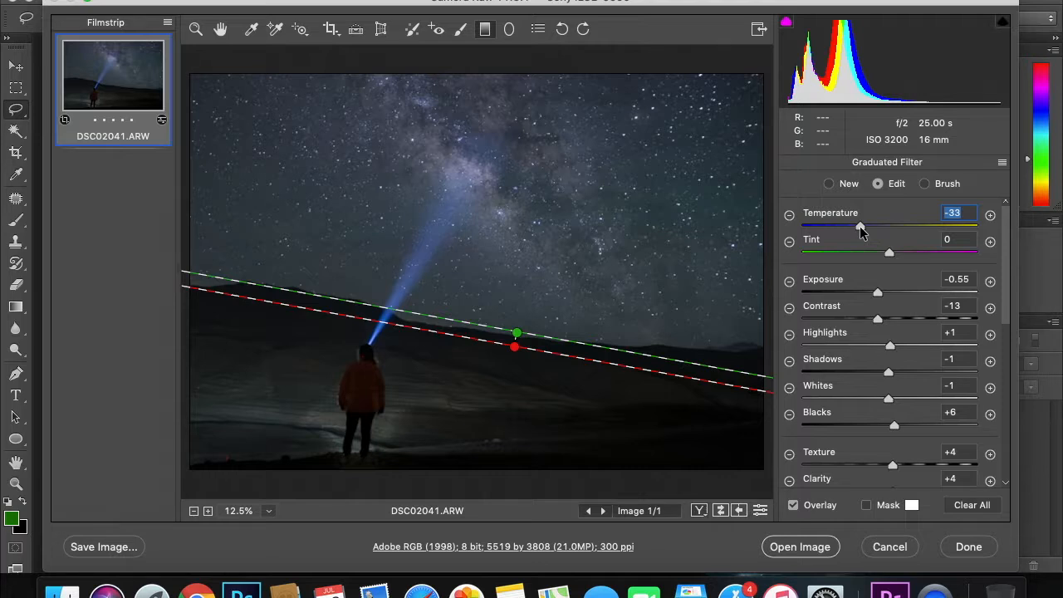
Give the sky filter Exposure 0.00, Contrast +62, Highlights +17, Shadows -50, Whites +27, Blacks -15.
{"action": "left_click", "coordinate": [879, 293]}
{"action": "mouse_move", "coordinate": [879, 293]}
{"action": "left_mouse_down"}
{"action": "mouse_move", "coordinate": [869, 293]}
{"action": "mouse_move", "coordinate": [899, 292]}
{"action": "mouse_move", "coordinate": [889, 295]}
{"action": "left_mouse_up"}
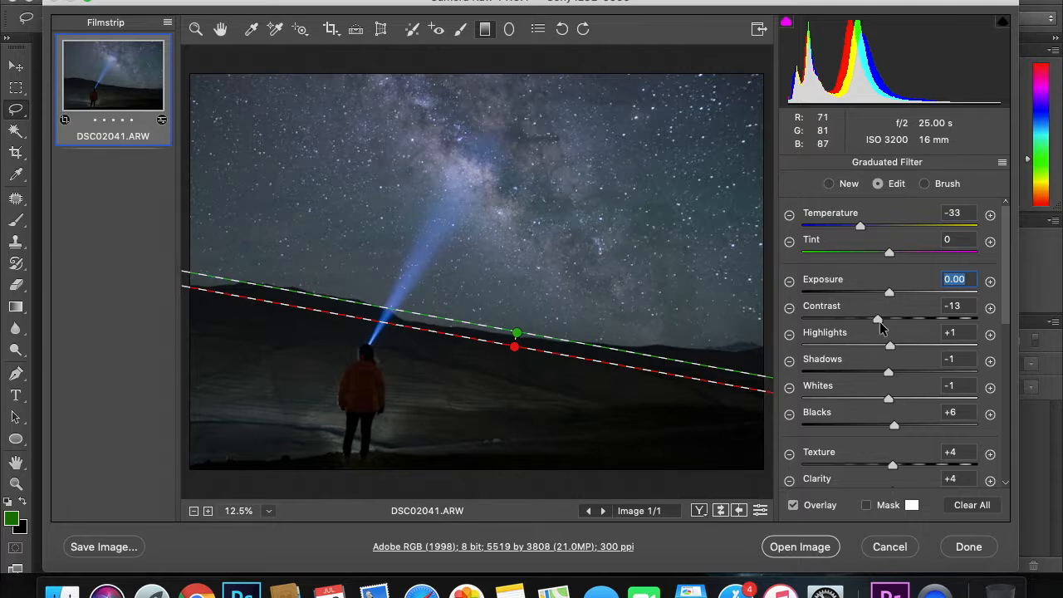
{"action": "left_click", "coordinate": [904, 323]}
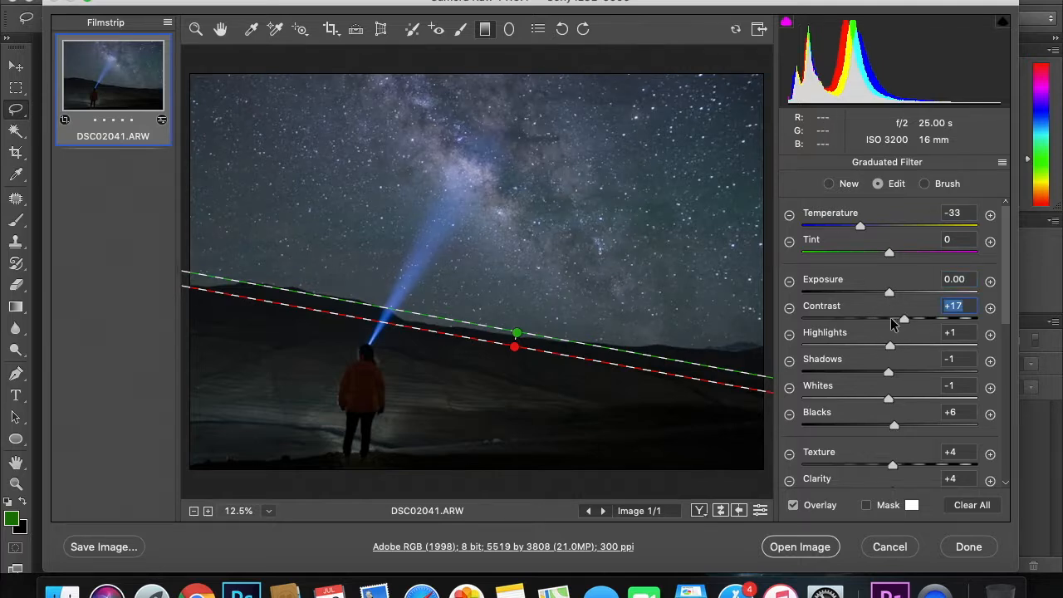
{"action": "left_click_drag", "start_coordinate": [903, 322], "coordinate": [943, 319]}
{"action": "left_click_drag", "start_coordinate": [893, 349], "coordinate": [843, 375]}
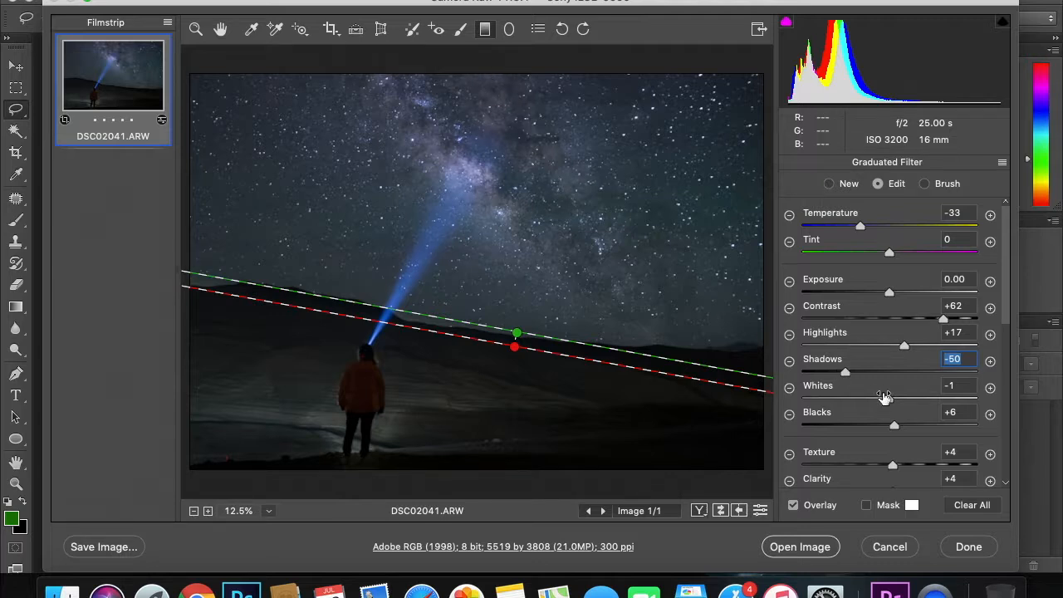
{"action": "left_click_drag", "start_coordinate": [892, 401], "coordinate": [876, 426]}
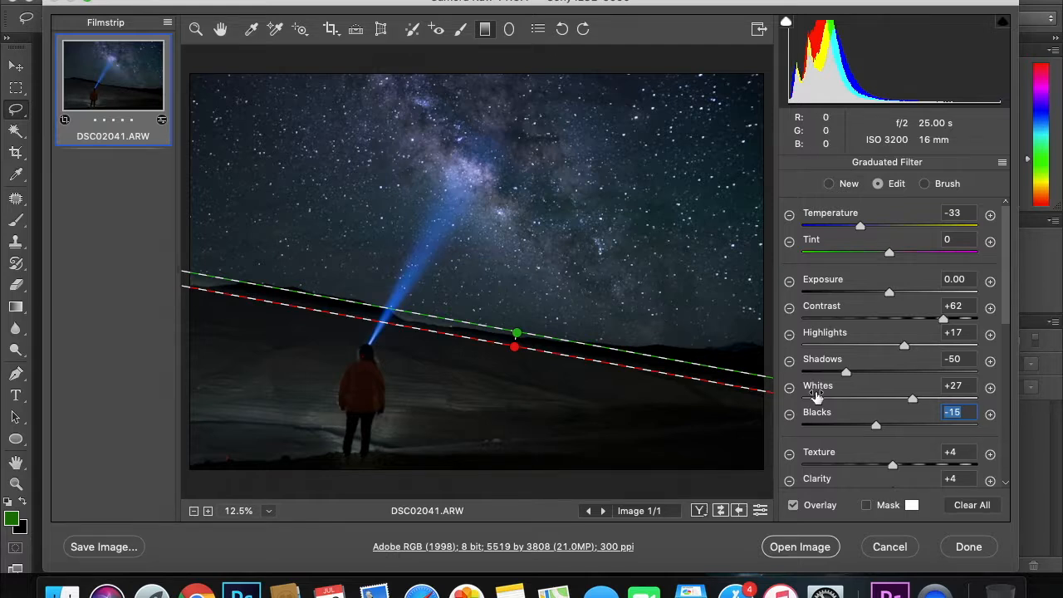
Give the sky filter Texture +12, Clarity +2, Dehaze +17 and Saturation +23.
{"action": "scroll", "coordinate": [848, 433], "scroll_direction": "down", "scroll_amount": 5}
{"action": "left_click_drag", "start_coordinate": [892, 373], "coordinate": [869, 371]}
{"action": "left_click", "coordinate": [900, 373]}
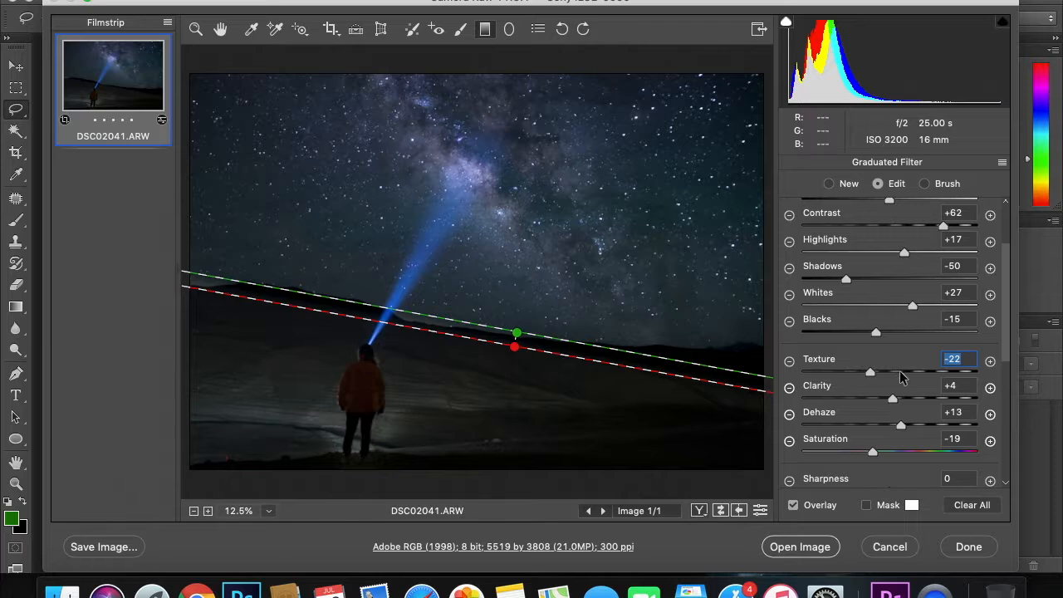
{"action": "left_click_drag", "start_coordinate": [893, 397], "coordinate": [891, 401]}
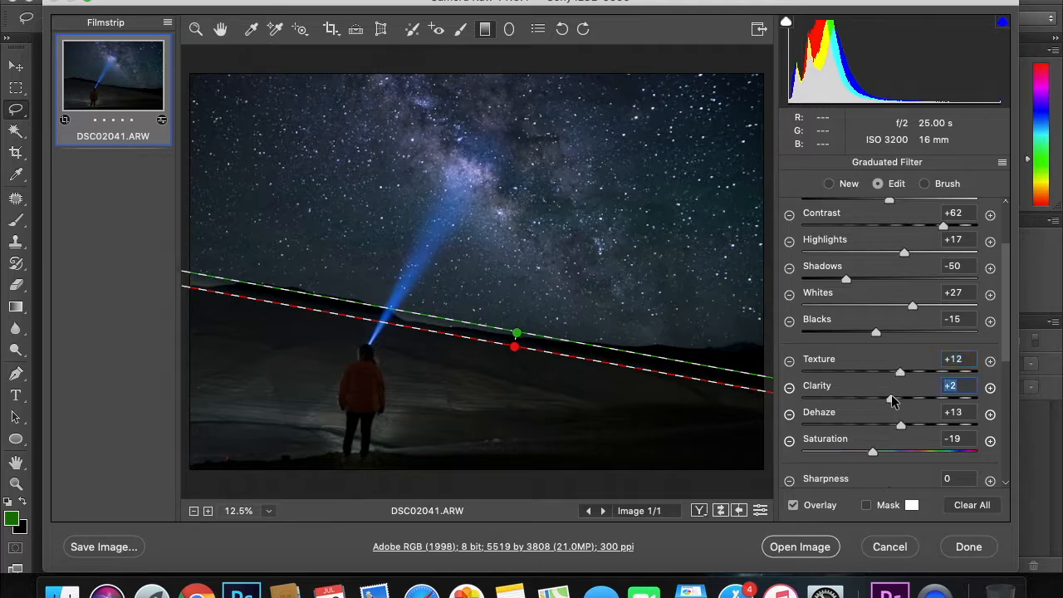
{"action": "mouse_move", "coordinate": [902, 424]}
{"action": "left_mouse_down"}
{"action": "mouse_move", "coordinate": [855, 423]}
{"action": "mouse_move", "coordinate": [917, 425]}
{"action": "mouse_move", "coordinate": [905, 426]}
{"action": "left_mouse_up"}
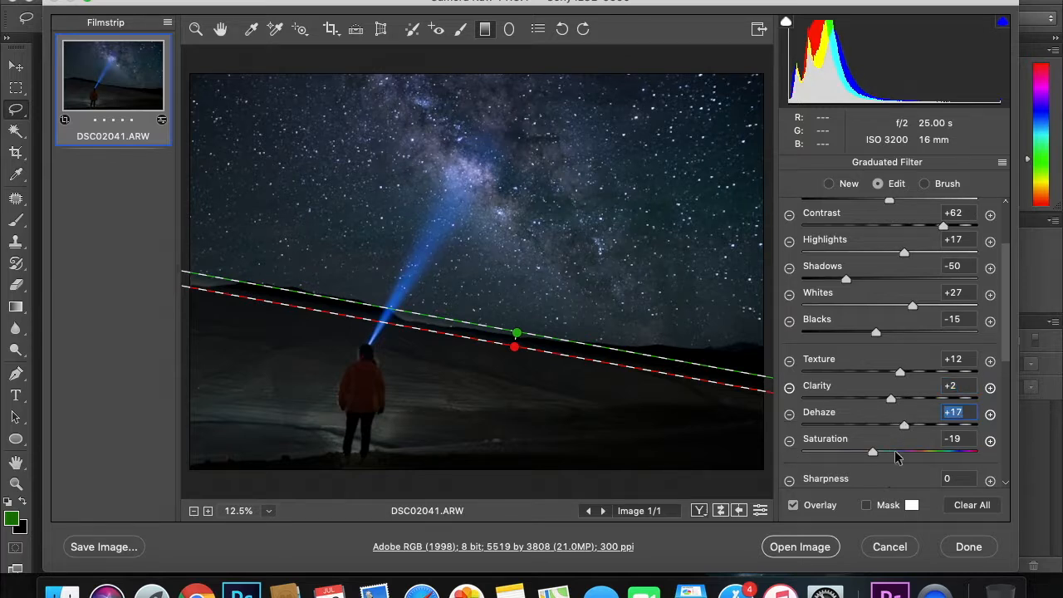
{"action": "left_click_drag", "start_coordinate": [876, 454], "coordinate": [902, 454]}
{"action": "scroll", "coordinate": [899, 457], "scroll_direction": "up", "scroll_amount": 3}
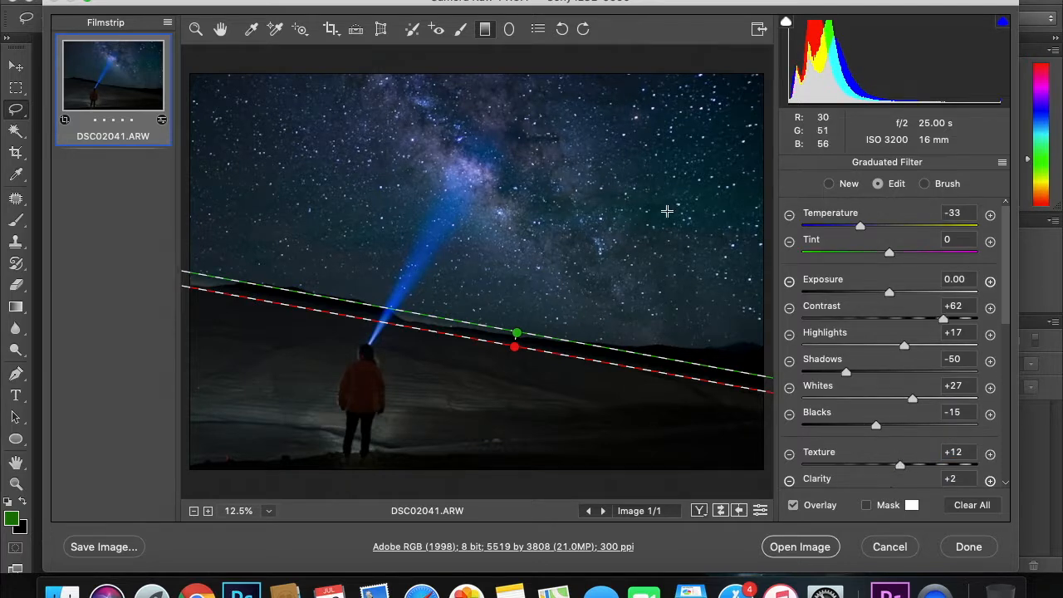
Adjust the sky filter to Tint +10, Temperature -16, Saturation +22 and Contrast +45.
{"action": "left_click_drag", "start_coordinate": [885, 257], "coordinate": [899, 260]}
{"action": "mouse_move", "coordinate": [861, 228]}
{"action": "left_mouse_down"}
{"action": "mouse_move", "coordinate": [847, 226]}
{"action": "mouse_move", "coordinate": [885, 227]}
{"action": "mouse_move", "coordinate": [877, 229]}
{"action": "left_mouse_up"}
{"action": "scroll", "coordinate": [880, 407], "scroll_direction": "down", "scroll_amount": 5}
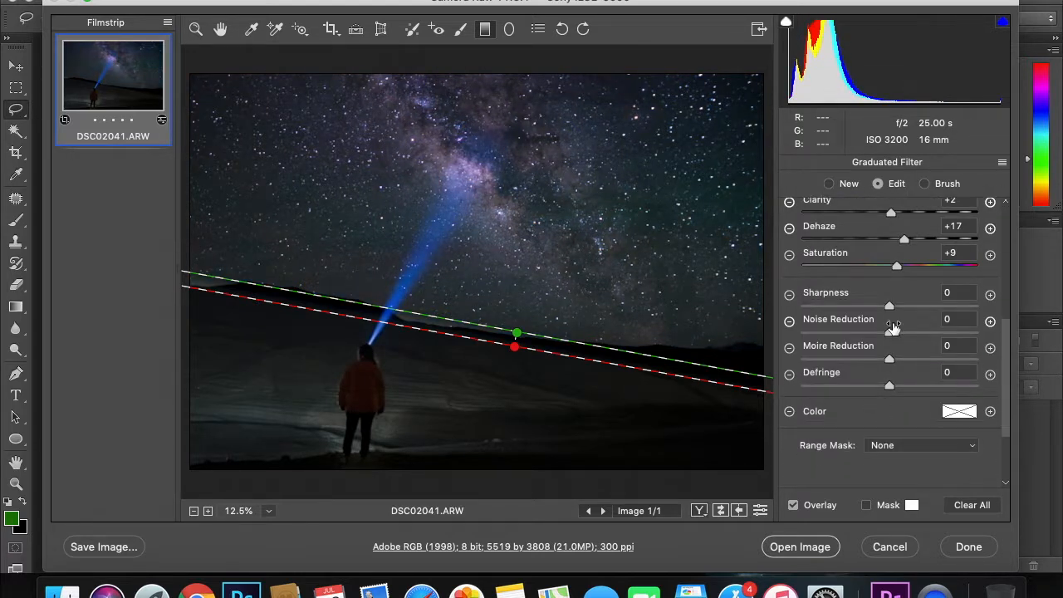
{"action": "left_click_drag", "start_coordinate": [899, 269], "coordinate": [909, 267]}
{"action": "scroll", "coordinate": [908, 266], "scroll_direction": "up", "scroll_amount": 5}
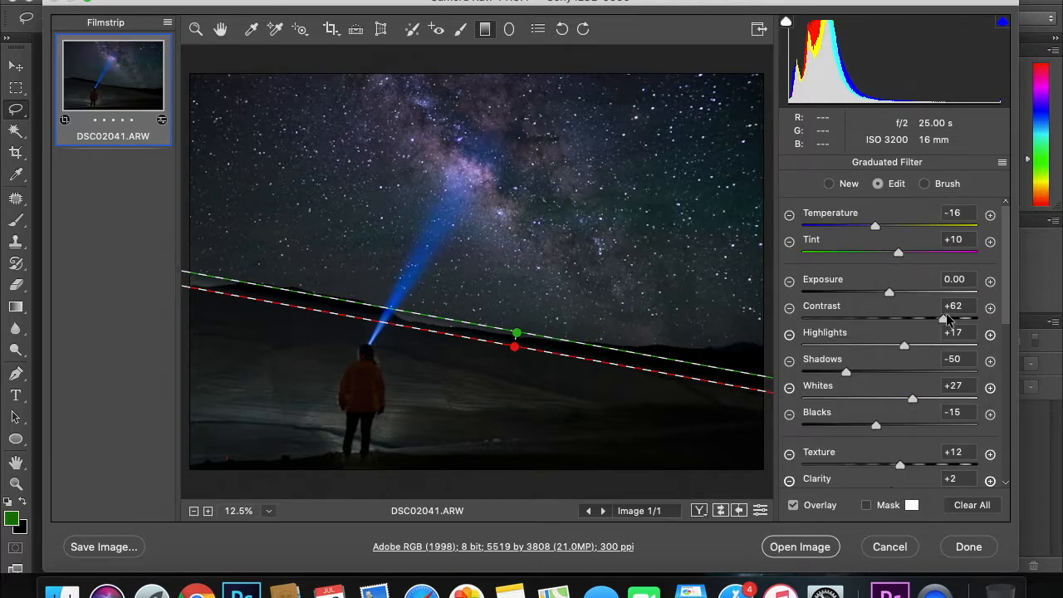
{"action": "mouse_move", "coordinate": [943, 318]}
{"action": "left_mouse_down"}
{"action": "mouse_move", "coordinate": [923, 321]}
{"action": "mouse_move", "coordinate": [952, 321]}
{"action": "mouse_move", "coordinate": [930, 322]}
{"action": "left_mouse_up"}
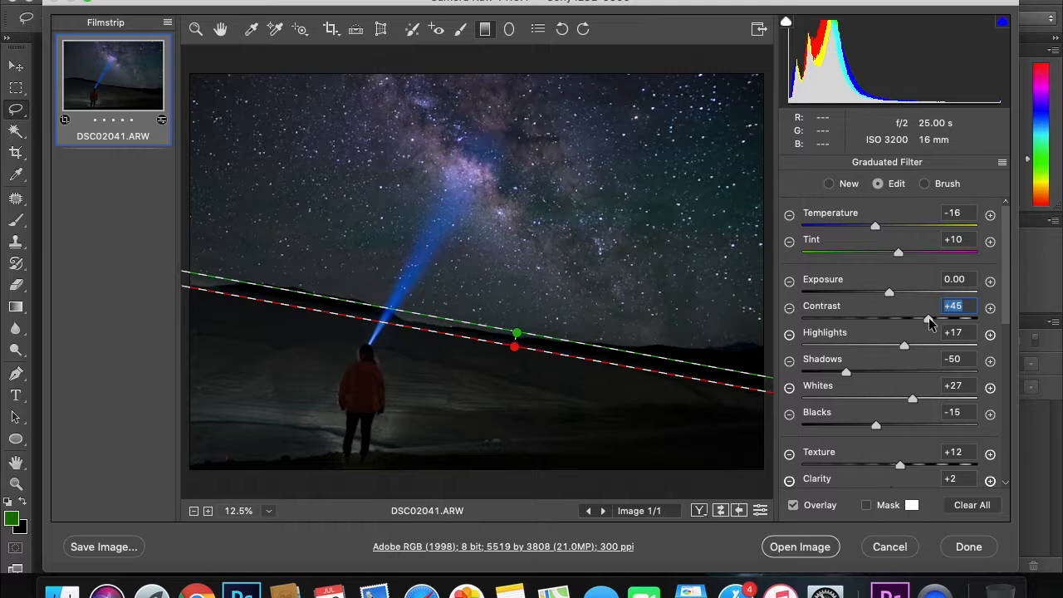
{"action": "scroll", "coordinate": [976, 423], "scroll_direction": "down", "scroll_amount": 8}
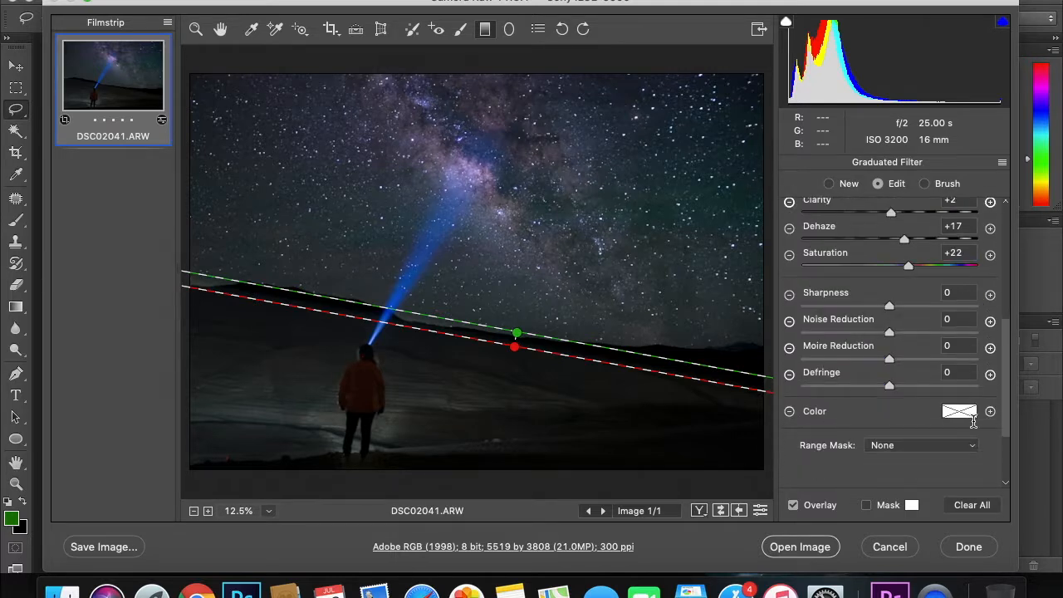
{"action": "scroll", "coordinate": [973, 422], "scroll_direction": "down", "scroll_amount": 2}
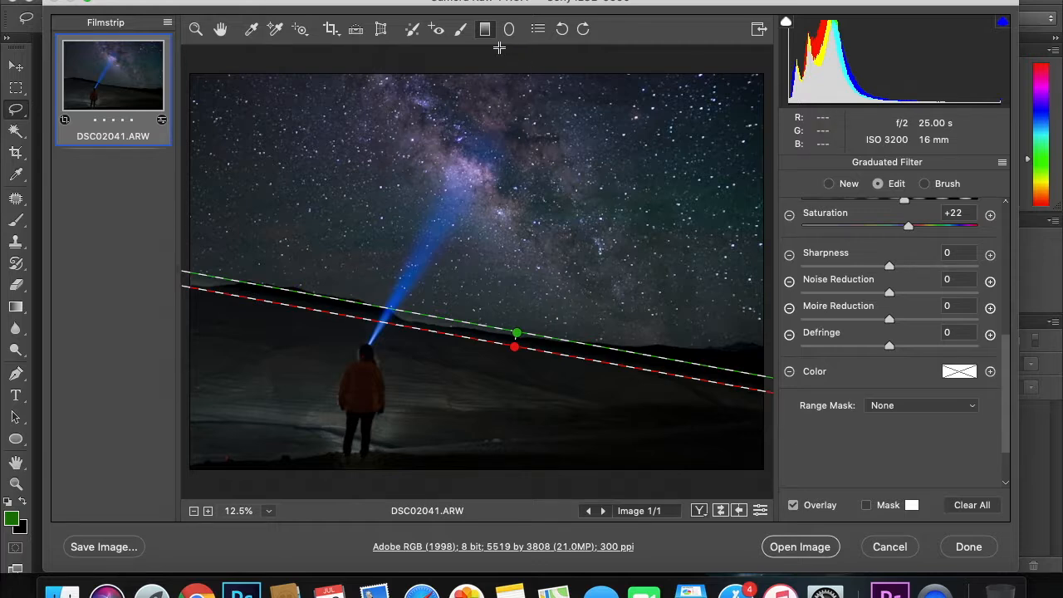
Deselect the graduated filter, then zoom in and back out to show the whole photo.
{"action": "left_click", "coordinate": [600, 209]}
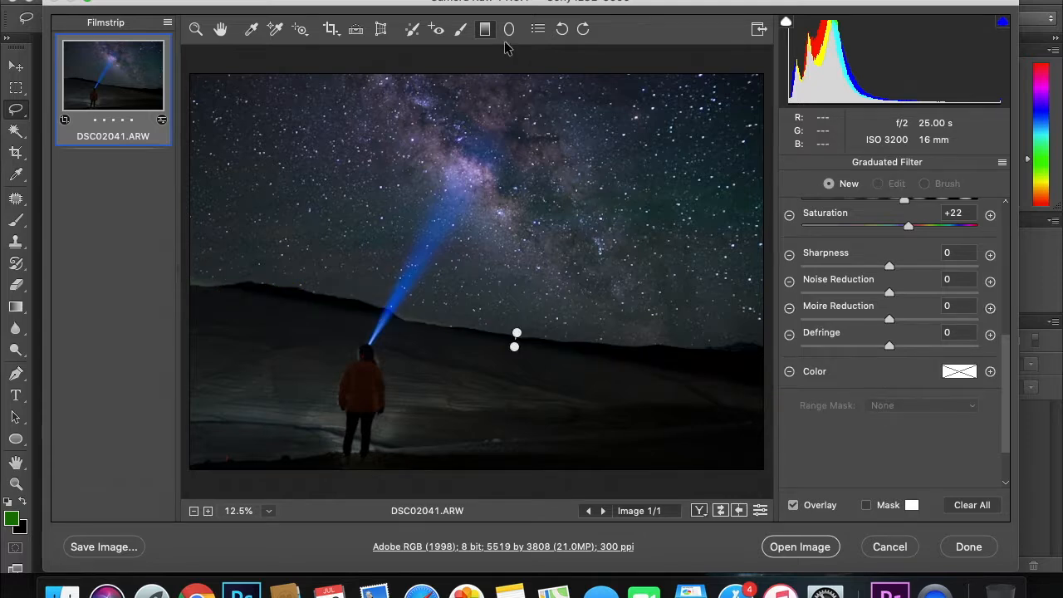
{"action": "key", "text": "z"}
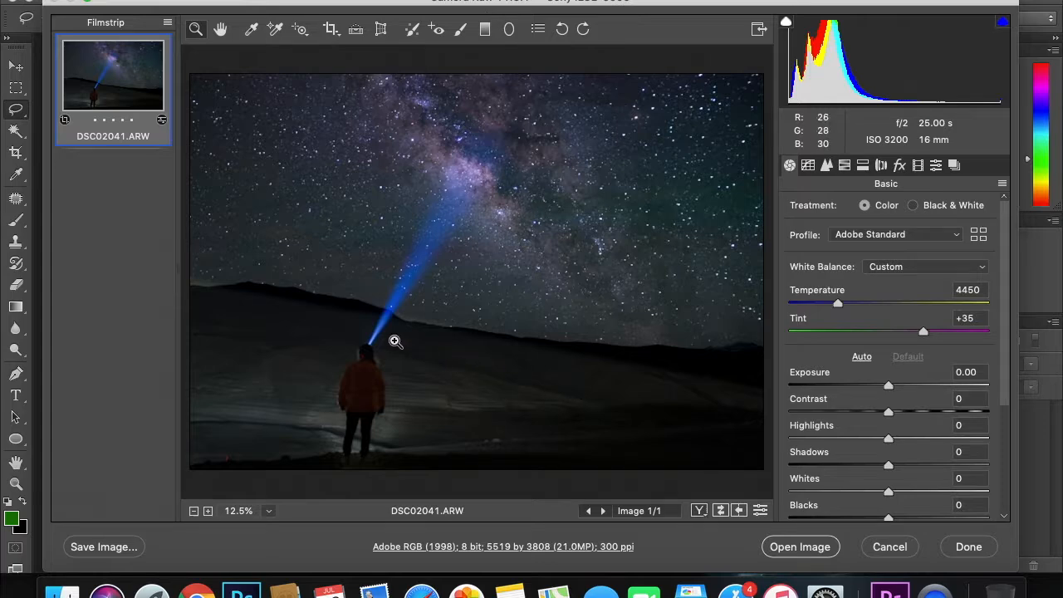
{"action": "left_click", "coordinate": [513, 160]}
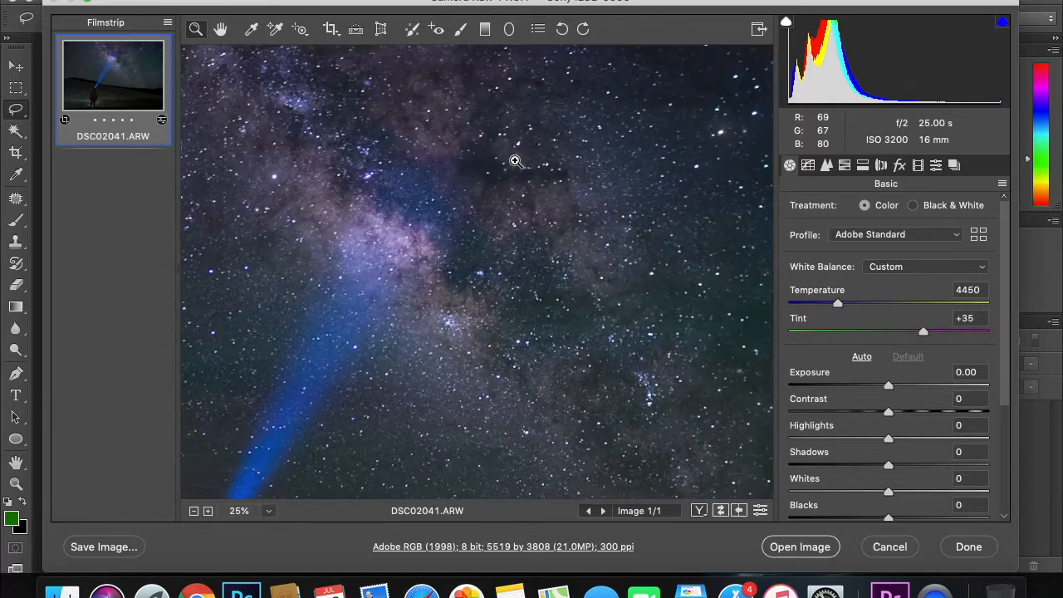
{"action": "left_click", "coordinate": [515, 160], "text": "alt"}
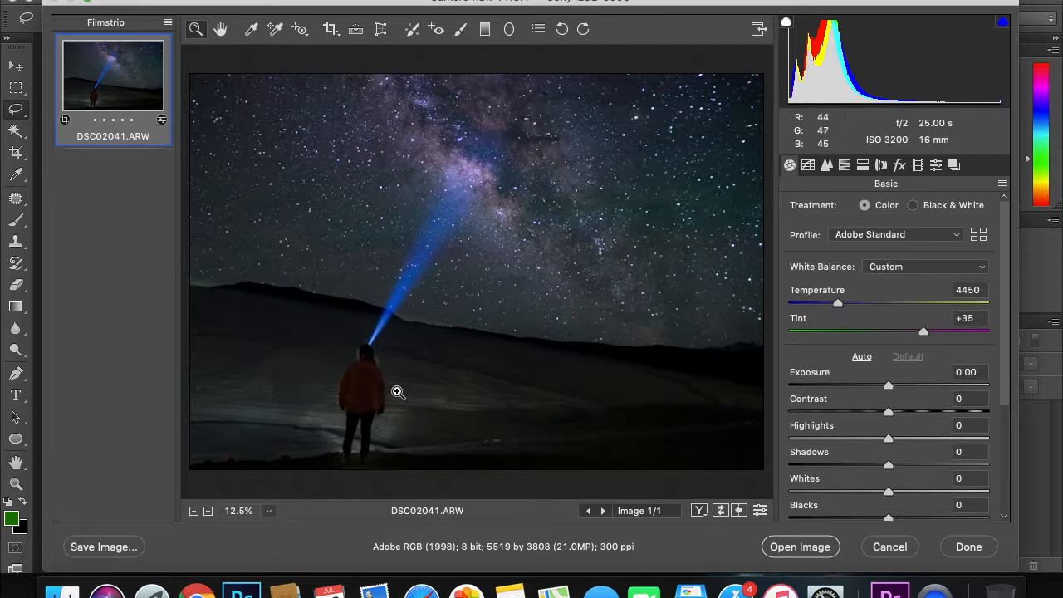
Draw a second graduated filter, move both its lines to the horizon, and tilt it along the hillside.
{"action": "left_click", "coordinate": [485, 29]}
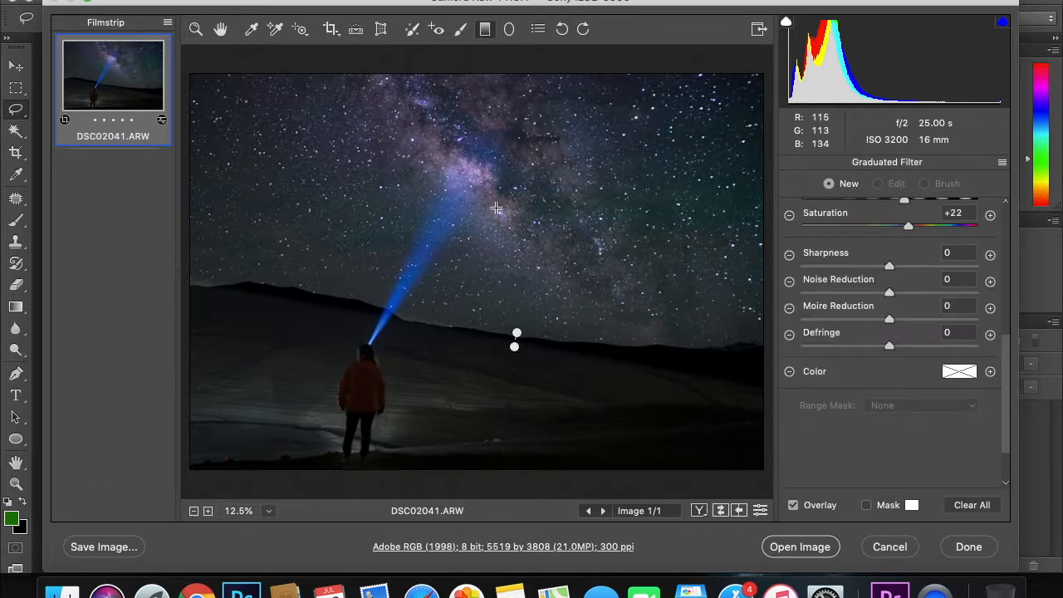
{"action": "left_click_drag", "start_coordinate": [501, 237], "coordinate": [516, 165]}
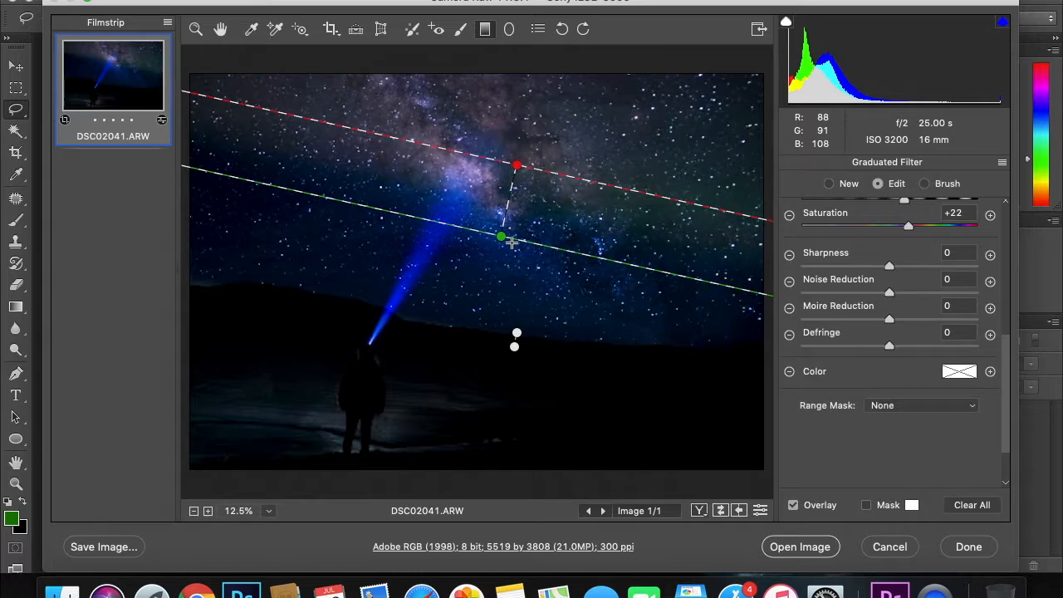
{"action": "left_click_drag", "start_coordinate": [514, 241], "coordinate": [506, 339]}
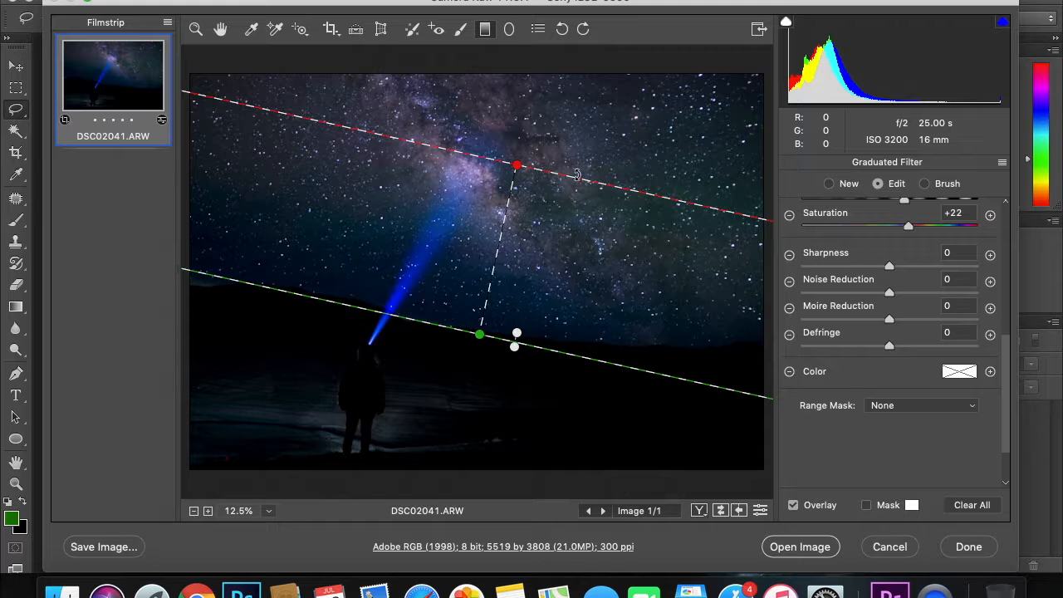
{"action": "left_click_drag", "start_coordinate": [550, 170], "coordinate": [538, 341]}
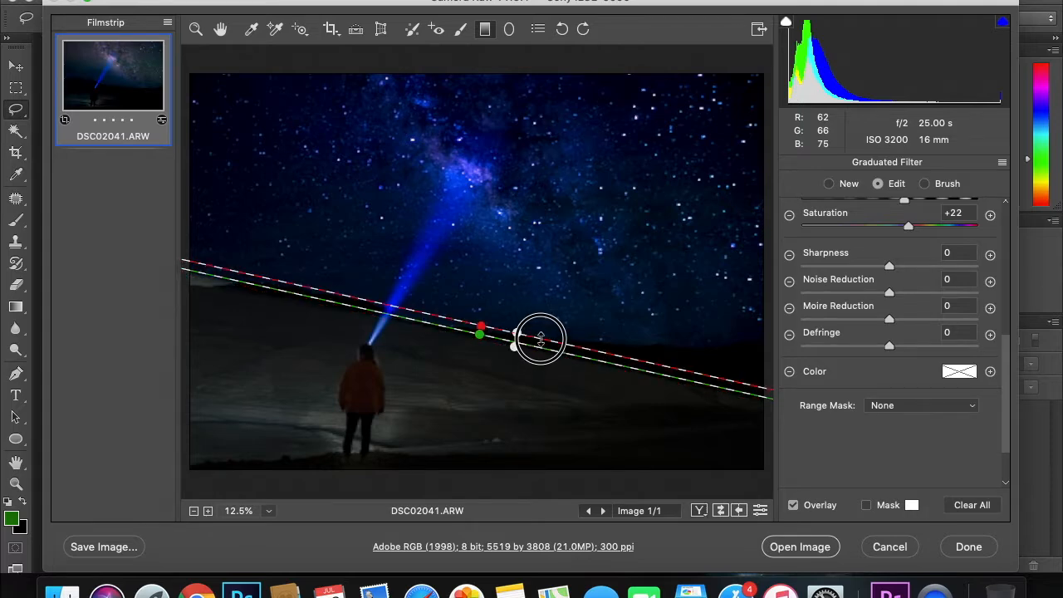
{"action": "left_click_drag", "start_coordinate": [601, 355], "coordinate": [602, 336]}
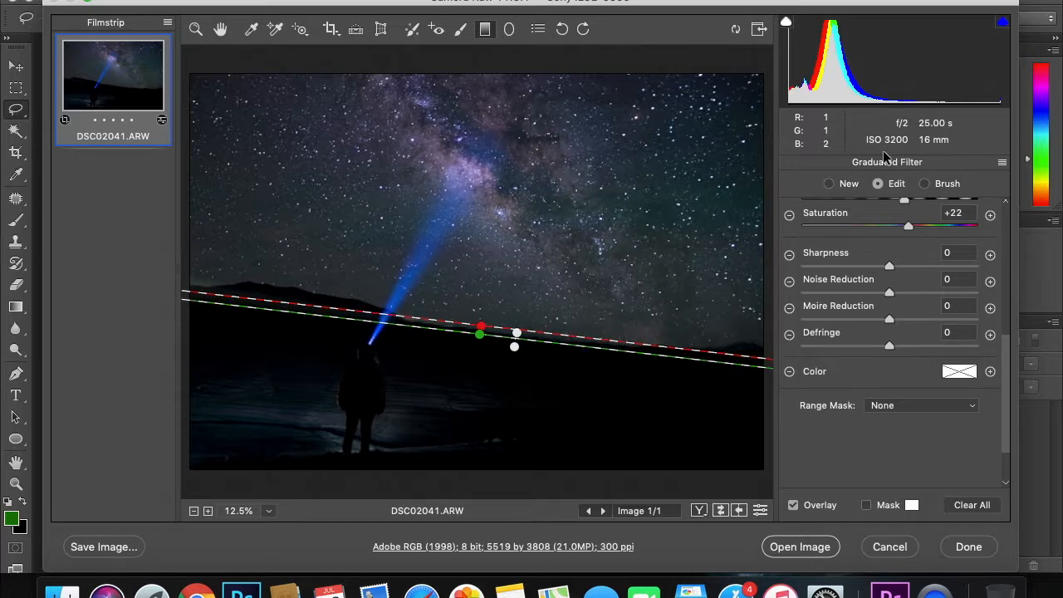
{"action": "scroll", "coordinate": [880, 249], "scroll_direction": "up", "scroll_amount": 5}
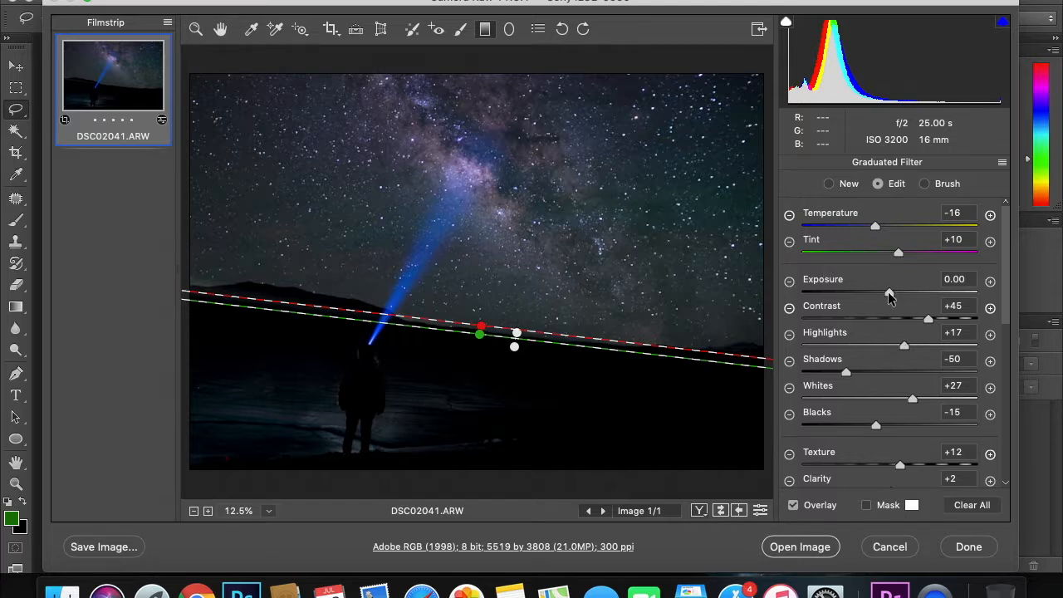
Raise the foreground filter's Shadows and Blacks, and re-angle its upper edge.
{"action": "left_click", "coordinate": [885, 370]}
{"action": "left_click_drag", "start_coordinate": [886, 369], "coordinate": [929, 376]}
{"action": "mouse_move", "coordinate": [875, 427]}
{"action": "left_mouse_down"}
{"action": "mouse_move", "coordinate": [918, 427]}
{"action": "mouse_move", "coordinate": [895, 427]}
{"action": "left_mouse_up"}
{"action": "left_click", "coordinate": [482, 326]}
{"action": "mouse_move", "coordinate": [482, 325]}
{"action": "left_mouse_down"}
{"action": "mouse_move", "coordinate": [480, 316]}
{"action": "mouse_move", "coordinate": [498, 316]}
{"action": "mouse_move", "coordinate": [500, 330]}
{"action": "left_mouse_up"}
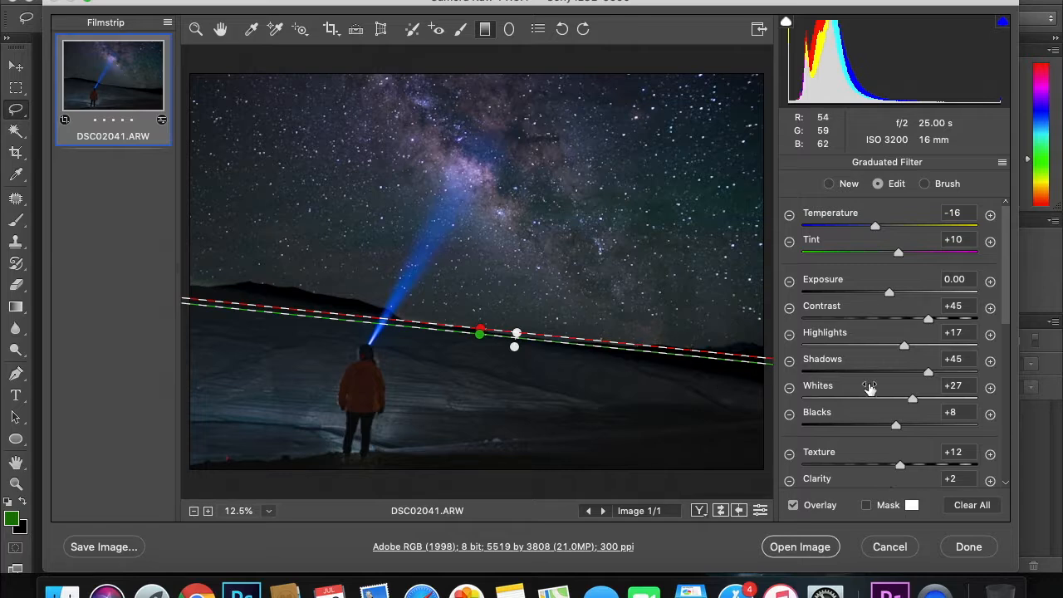
Settle the filter at Shadows +9, Contrast +54, Exposure +0.25, Clarity +10, then finish editing it.
{"action": "left_click_drag", "start_coordinate": [927, 372], "coordinate": [892, 375]}
{"action": "left_click_drag", "start_coordinate": [904, 321], "coordinate": [936, 319]}
{"action": "left_click_drag", "start_coordinate": [889, 292], "coordinate": [894, 293]}
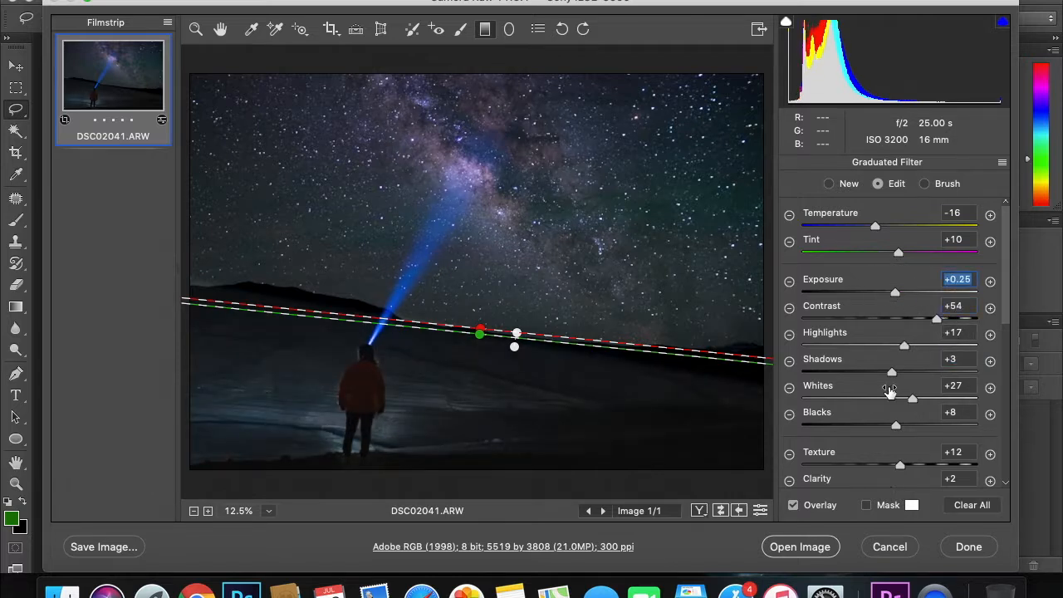
{"action": "scroll", "coordinate": [889, 391], "scroll_direction": "down", "scroll_amount": 5}
{"action": "mouse_move", "coordinate": [892, 358]}
{"action": "left_mouse_down"}
{"action": "mouse_move", "coordinate": [914, 359]}
{"action": "mouse_move", "coordinate": [895, 360]}
{"action": "mouse_move", "coordinate": [902, 334]}
{"action": "mouse_move", "coordinate": [933, 332]}
{"action": "mouse_move", "coordinate": [905, 333]}
{"action": "mouse_move", "coordinate": [943, 332]}
{"action": "mouse_move", "coordinate": [925, 332]}
{"action": "mouse_move", "coordinate": [892, 357]}
{"action": "mouse_move", "coordinate": [913, 357]}
{"action": "mouse_move", "coordinate": [897, 357]}
{"action": "left_mouse_up"}
{"action": "scroll", "coordinate": [916, 333], "scroll_direction": "up", "scroll_amount": 3}
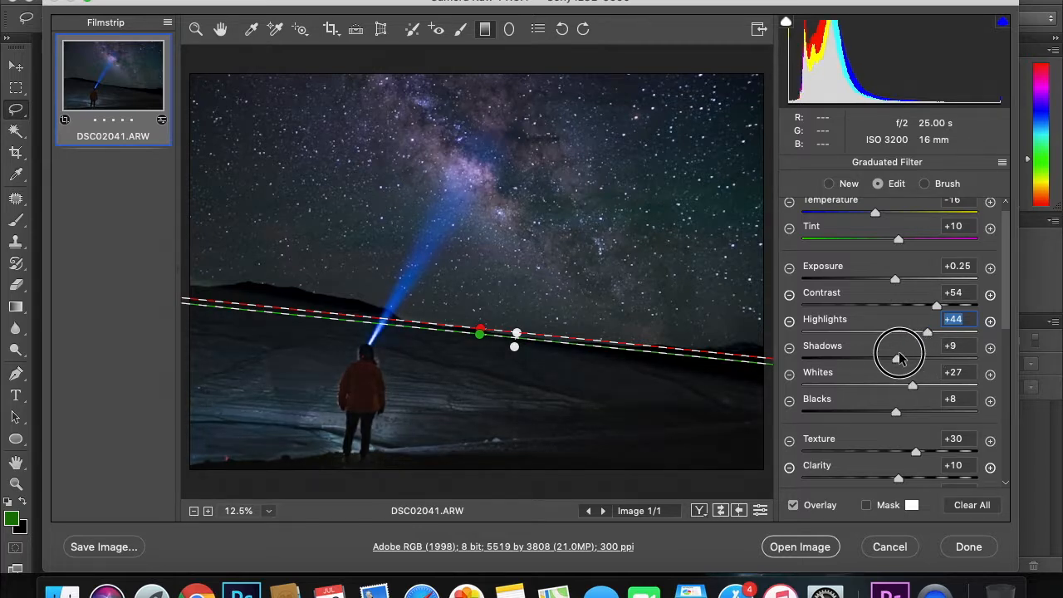
{"action": "left_click", "coordinate": [504, 236]}
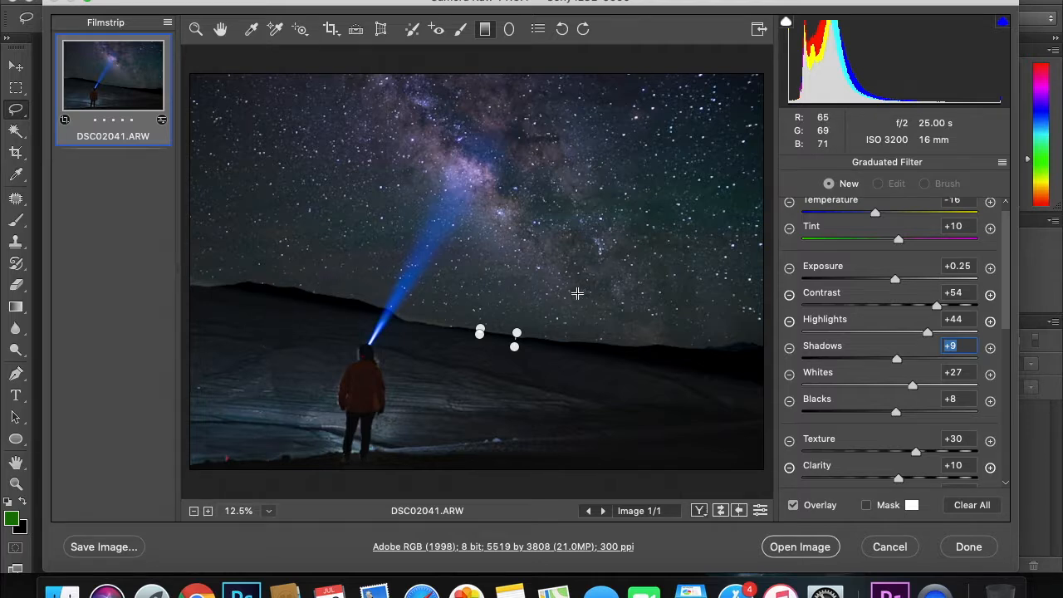
Zoom the preview to 25% and back to 12.5%, then bring up the HSL Hue sliders.
{"action": "key", "text": "z"}
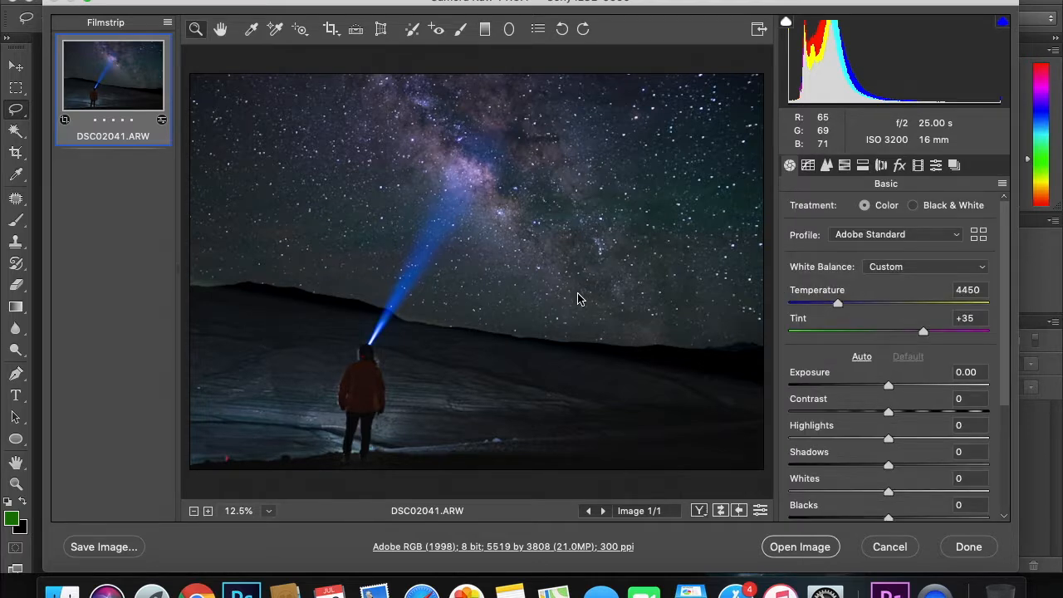
{"action": "left_click", "coordinate": [536, 167]}
{"action": "key", "text": "alt"}
{"action": "left_click", "coordinate": [536, 167], "text": "alt"}
{"action": "left_click", "coordinate": [844, 165]}
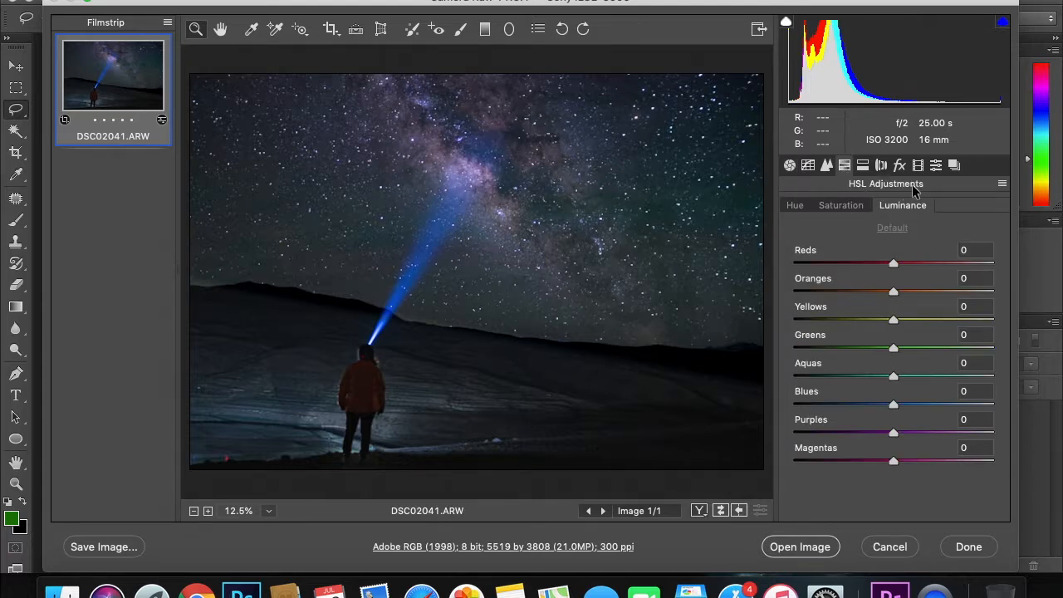
{"action": "left_click", "coordinate": [853, 208]}
{"action": "left_click", "coordinate": [797, 208]}
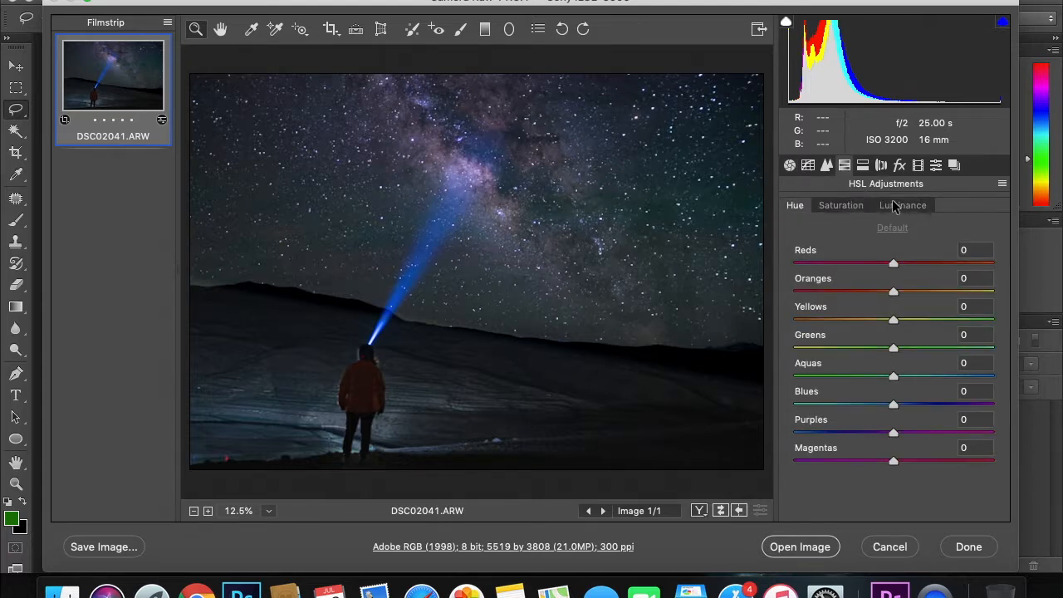
{"action": "left_click", "coordinate": [895, 207]}
{"action": "left_click", "coordinate": [791, 208]}
Shift HSL hues: Reds +41, Purples +13, with small Yellows and Oranges tweaks.
{"action": "left_click_drag", "start_coordinate": [897, 261], "coordinate": [936, 264]}
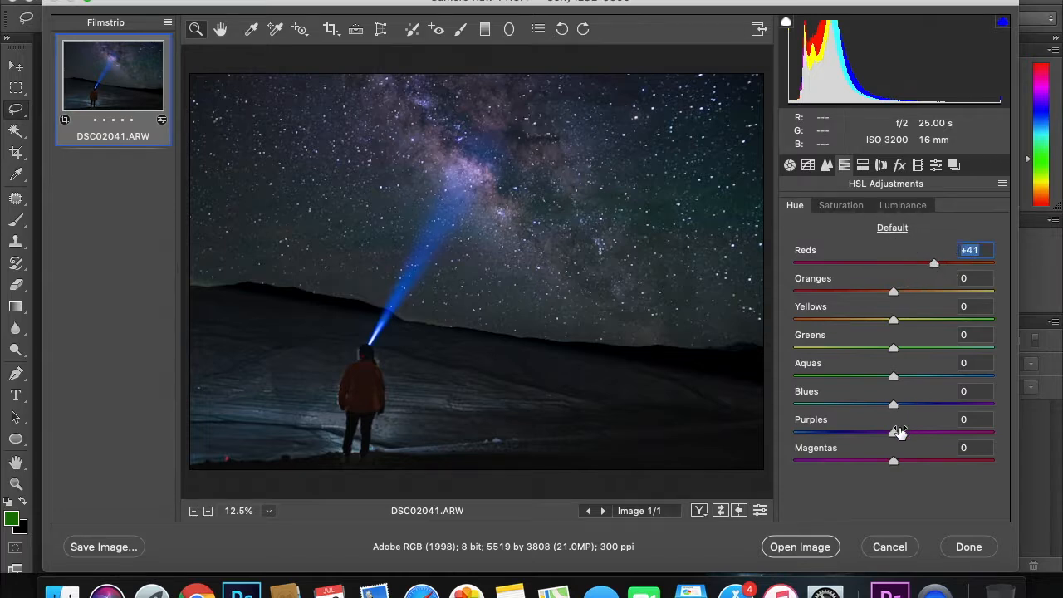
{"action": "left_click_drag", "start_coordinate": [897, 434], "coordinate": [895, 459]}
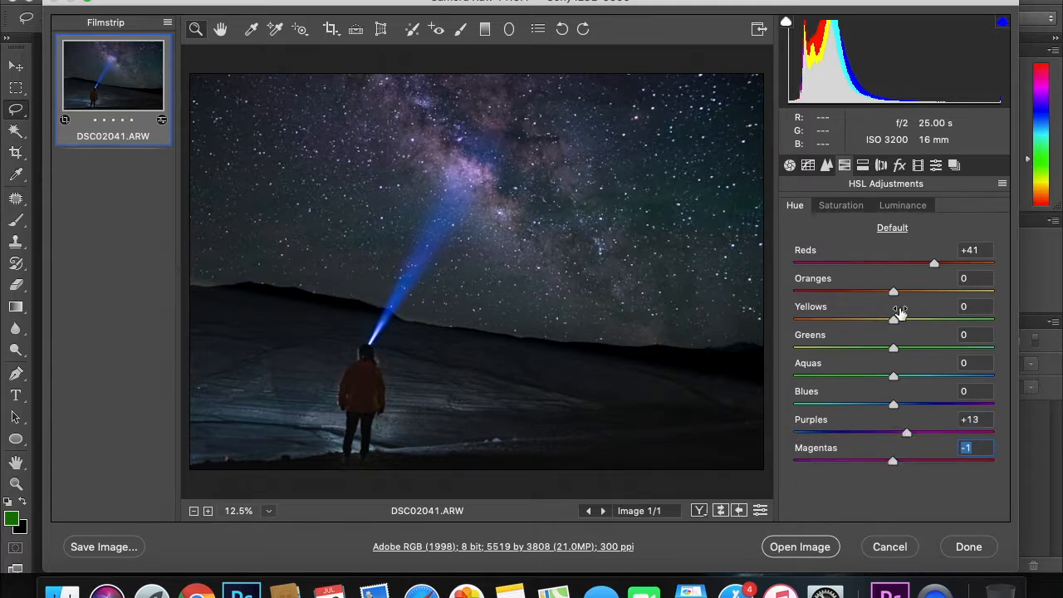
{"action": "mouse_move", "coordinate": [897, 322]}
{"action": "left_mouse_down"}
{"action": "mouse_move", "coordinate": [975, 311]}
{"action": "mouse_move", "coordinate": [792, 339]}
{"action": "mouse_move", "coordinate": [895, 318]}
{"action": "left_mouse_up"}
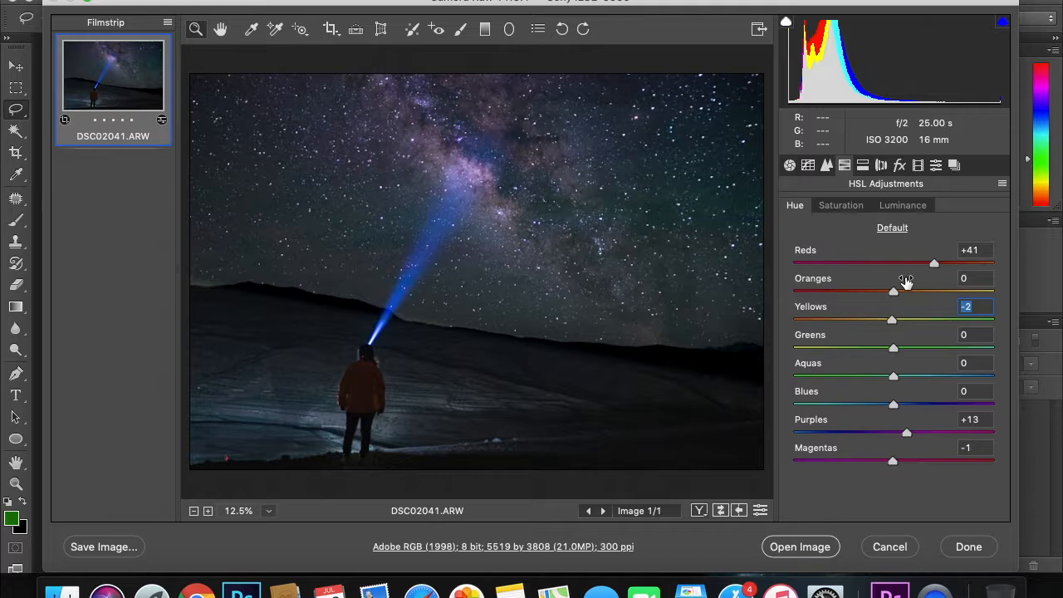
{"action": "mouse_move", "coordinate": [897, 295]}
{"action": "left_mouse_down"}
{"action": "mouse_move", "coordinate": [855, 287]}
{"action": "mouse_move", "coordinate": [949, 290]}
{"action": "mouse_move", "coordinate": [819, 299]}
{"action": "mouse_move", "coordinate": [953, 283]}
{"action": "mouse_move", "coordinate": [889, 285]}
{"action": "left_mouse_up"}
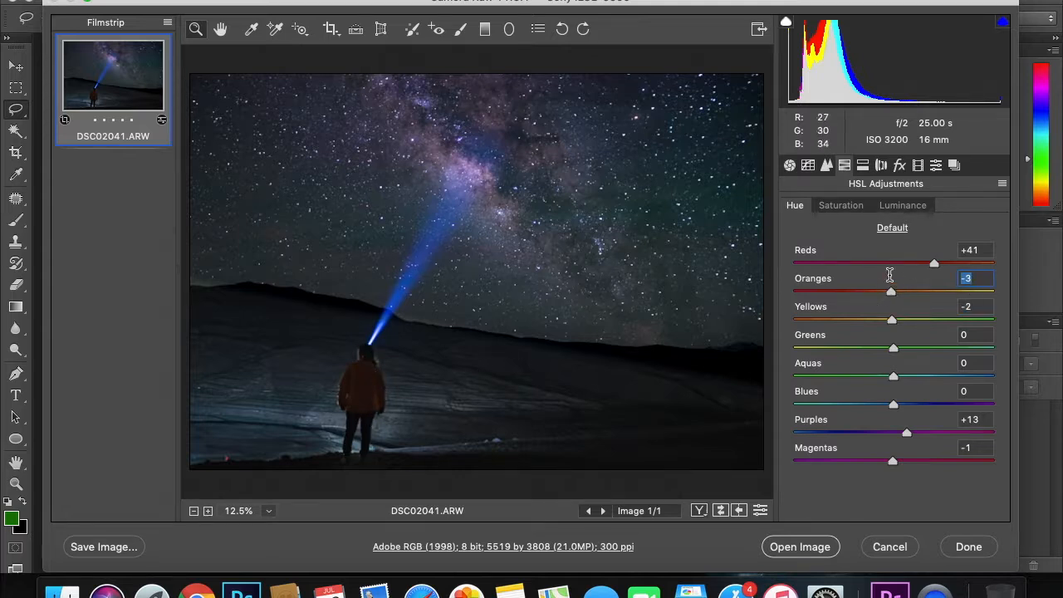
{"action": "left_click", "coordinate": [846, 212]}
Raise HSL saturation: Reds +13, Magentas +24, Oranges and Purples +16, Greens +9, Aquas +38.
{"action": "left_click_drag", "start_coordinate": [892, 266], "coordinate": [896, 292]}
{"action": "left_click_drag", "start_coordinate": [900, 462], "coordinate": [917, 462]}
{"action": "left_click_drag", "start_coordinate": [897, 291], "coordinate": [908, 292]}
{"action": "mouse_move", "coordinate": [895, 433]}
{"action": "left_mouse_down"}
{"action": "mouse_move", "coordinate": [923, 431]}
{"action": "mouse_move", "coordinate": [911, 433]}
{"action": "left_mouse_up"}
{"action": "left_click_drag", "start_coordinate": [897, 356], "coordinate": [934, 372]}
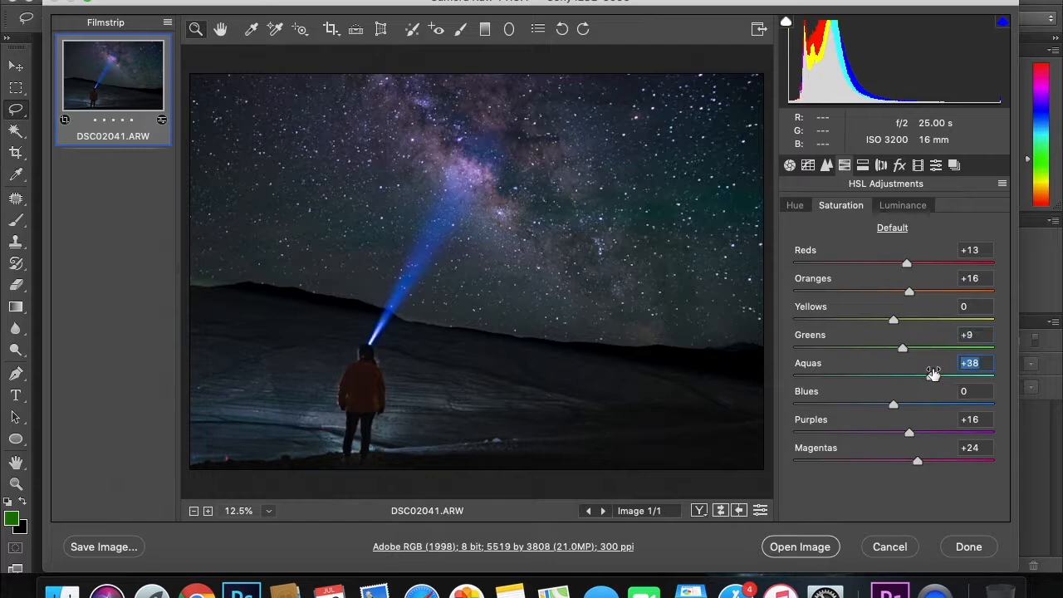
Set HSL luminance to Reds +1, Oranges +1, Aquas -37, Magentas -43, Purples +16, then return to Basic.
{"action": "left_click", "coordinate": [904, 205]}
{"action": "mouse_move", "coordinate": [895, 295]}
{"action": "left_mouse_down"}
{"action": "mouse_move", "coordinate": [968, 283]}
{"action": "mouse_move", "coordinate": [838, 296]}
{"action": "mouse_move", "coordinate": [894, 302]}
{"action": "left_mouse_up"}
{"action": "mouse_move", "coordinate": [893, 264]}
{"action": "left_mouse_down"}
{"action": "mouse_move", "coordinate": [922, 264]}
{"action": "mouse_move", "coordinate": [878, 268]}
{"action": "mouse_move", "coordinate": [894, 264]}
{"action": "left_mouse_up"}
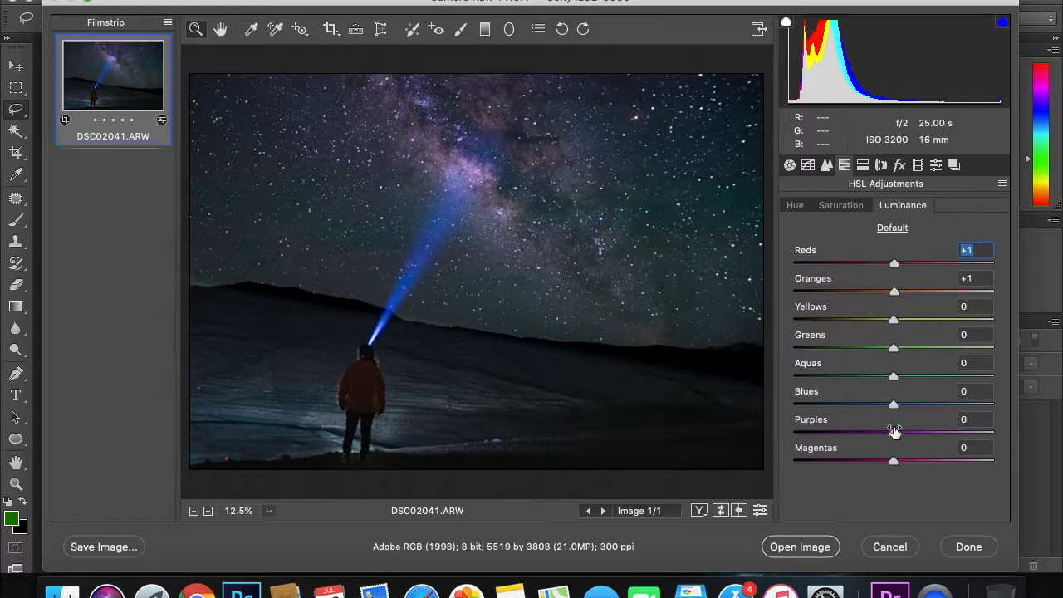
{"action": "left_click_drag", "start_coordinate": [894, 377], "coordinate": [857, 378]}
{"action": "left_click_drag", "start_coordinate": [894, 461], "coordinate": [850, 460]}
{"action": "mouse_move", "coordinate": [897, 435]}
{"action": "left_mouse_down"}
{"action": "mouse_move", "coordinate": [841, 434]}
{"action": "mouse_move", "coordinate": [950, 427]}
{"action": "mouse_move", "coordinate": [892, 429]}
{"action": "mouse_move", "coordinate": [907, 433]}
{"action": "left_mouse_up"}
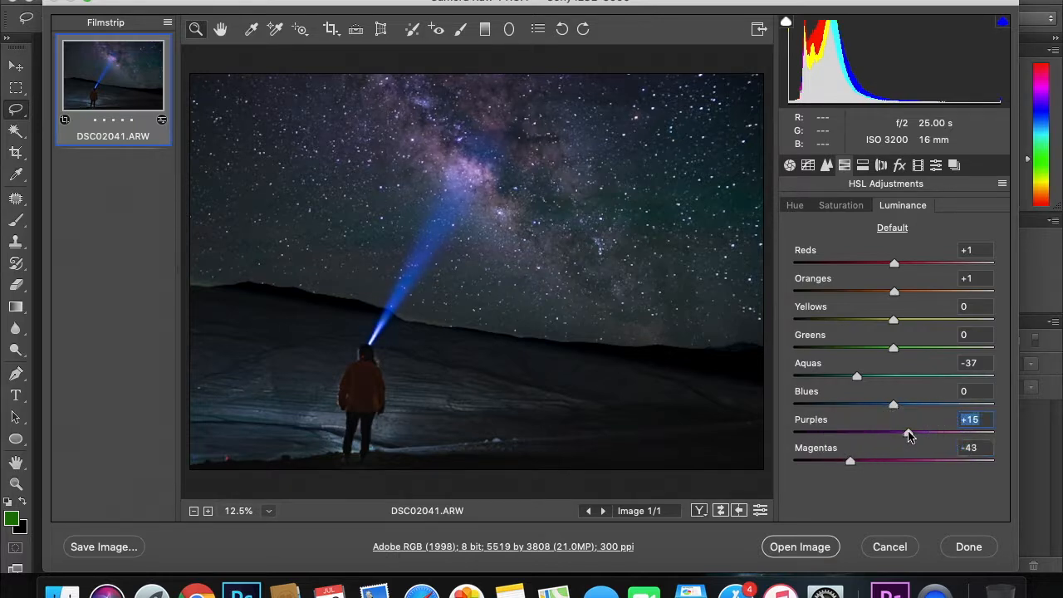
{"action": "left_click", "coordinate": [791, 166]}
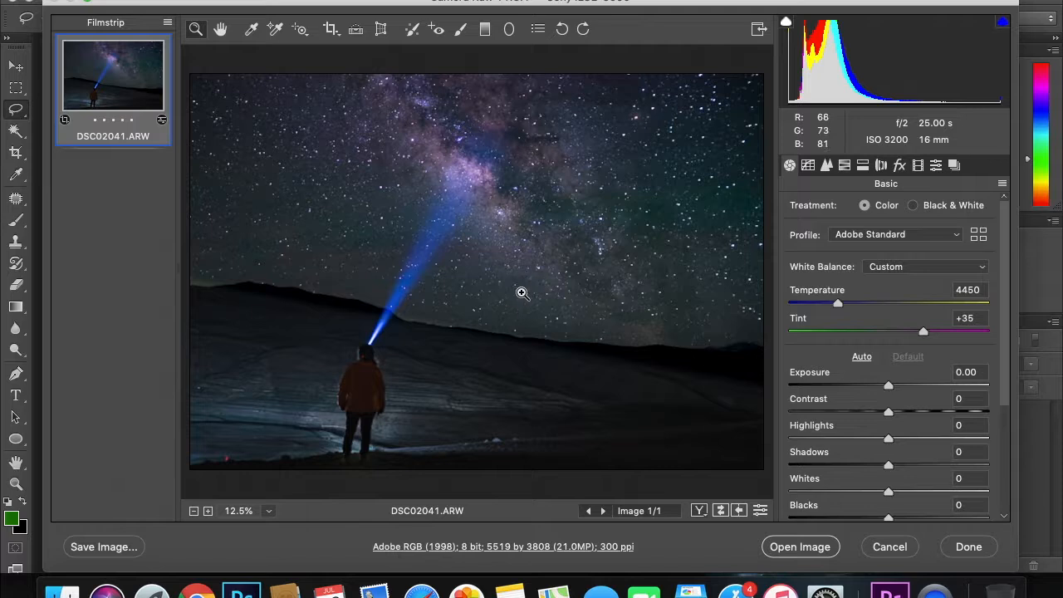
Warm the white balance Temperature to 7350 in the Basic panel.
{"action": "mouse_move", "coordinate": [839, 303]}
{"action": "left_mouse_down"}
{"action": "mouse_move", "coordinate": [909, 313]}
{"action": "mouse_move", "coordinate": [853, 316]}
{"action": "left_mouse_up"}
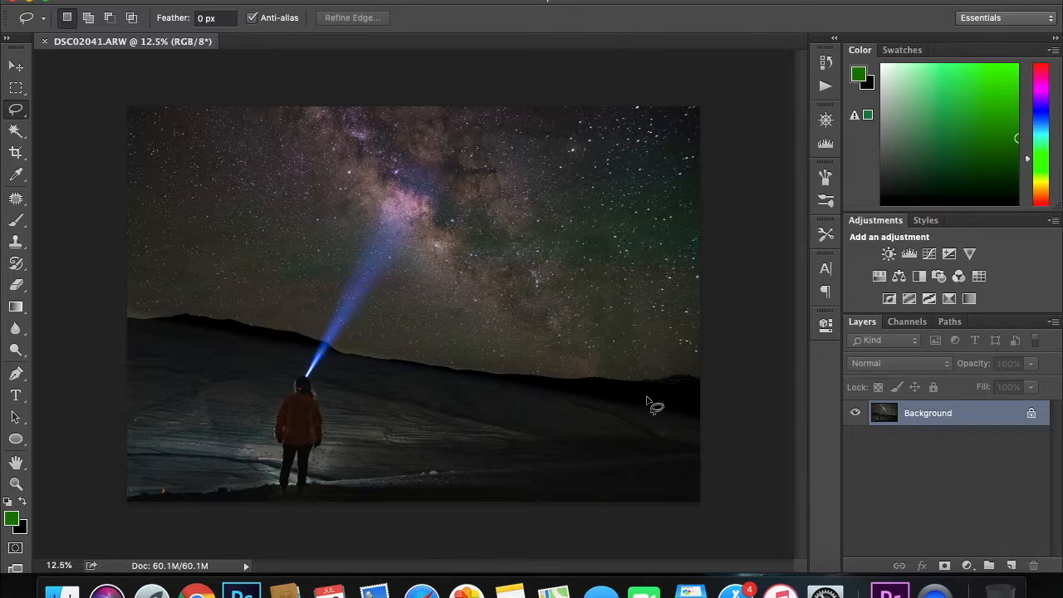
{"action": "scroll", "coordinate": [332, 463], "scroll_direction": "up", "scroll_amount": 3}
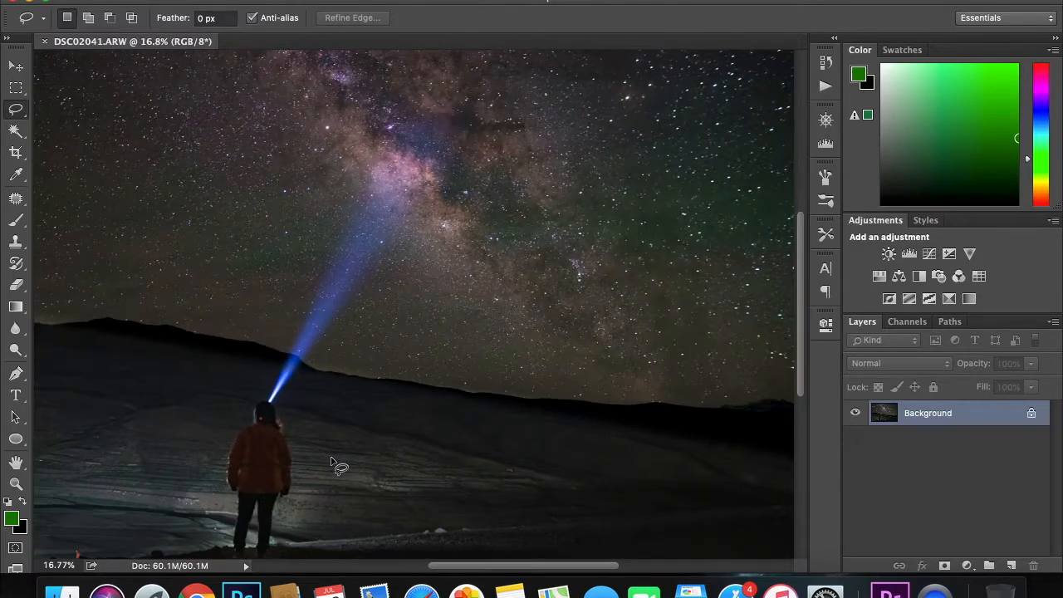
{"action": "scroll", "coordinate": [331, 458], "scroll_direction": "down", "scroll_amount": 2}
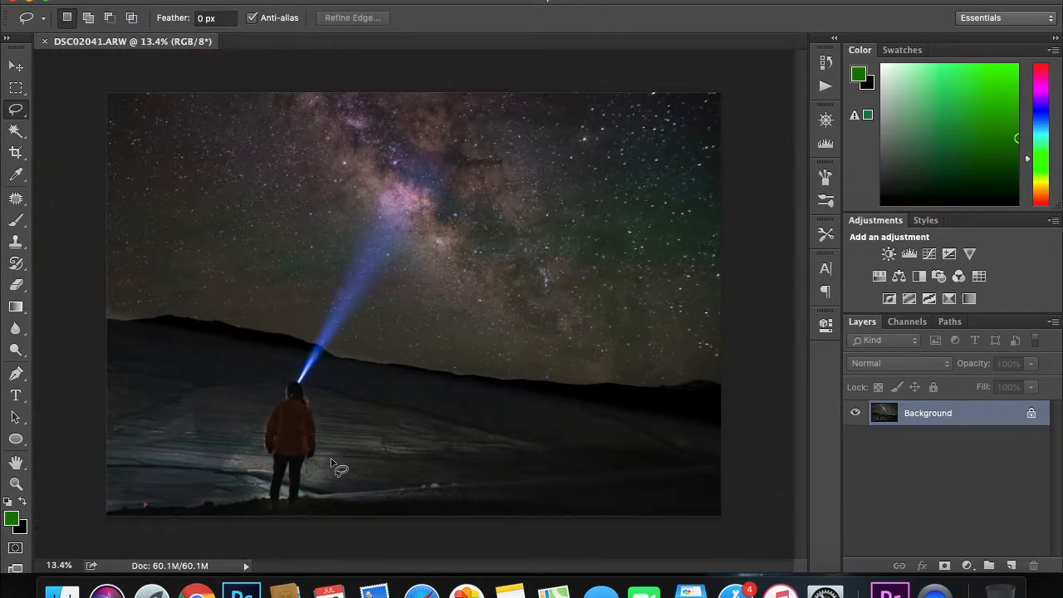
{"action": "scroll", "coordinate": [330, 463], "scroll_direction": "down", "scroll_amount": 2}
{"action": "scroll", "coordinate": [331, 462], "scroll_direction": "up", "scroll_amount": 5}
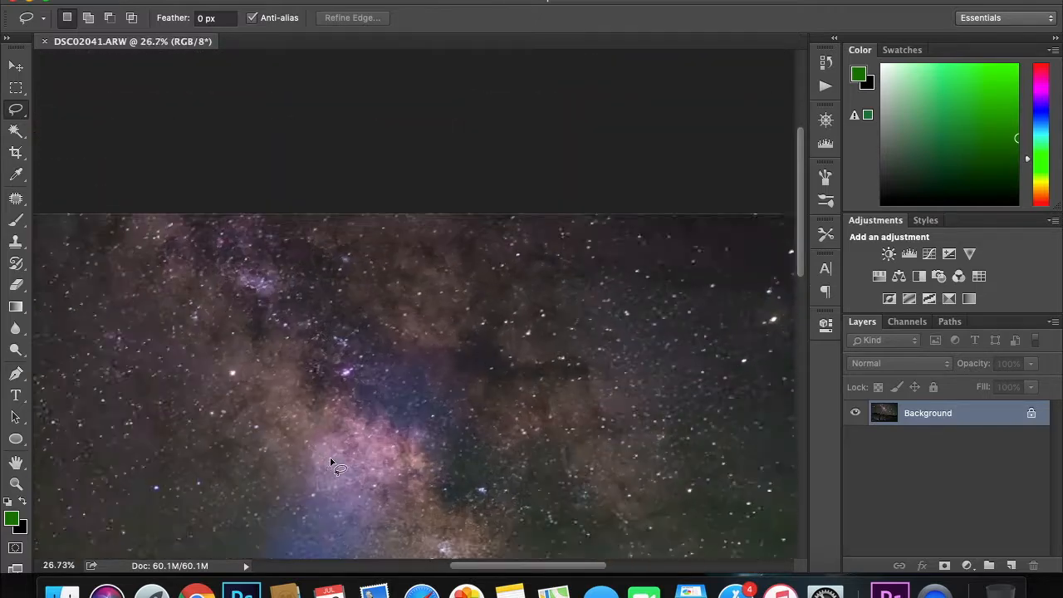
{"action": "scroll", "coordinate": [330, 462], "scroll_direction": "down", "scroll_amount": 4}
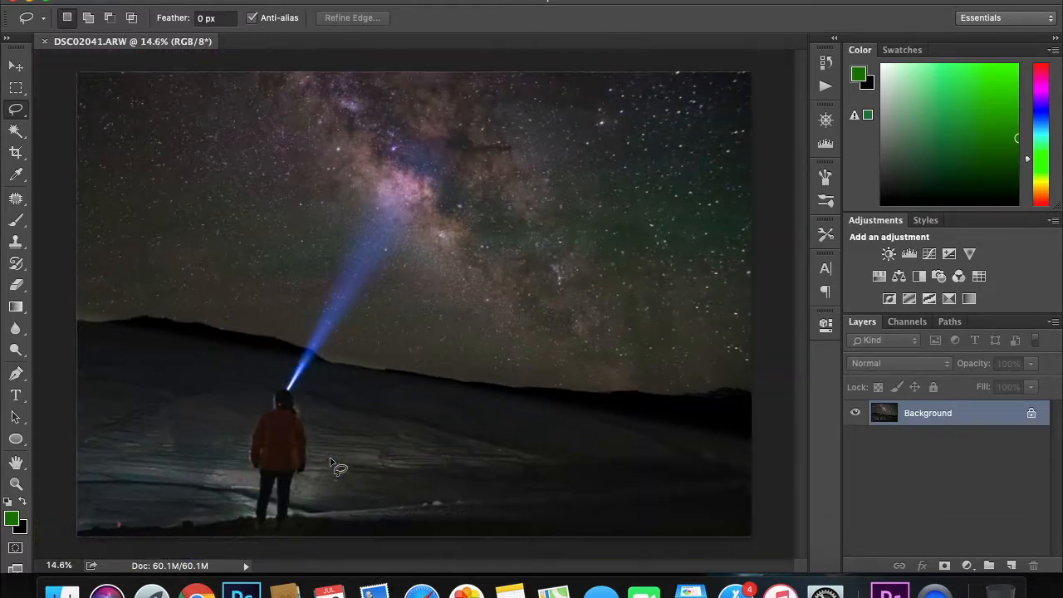
{"action": "scroll", "coordinate": [330, 462], "scroll_direction": "up", "scroll_amount": 1}
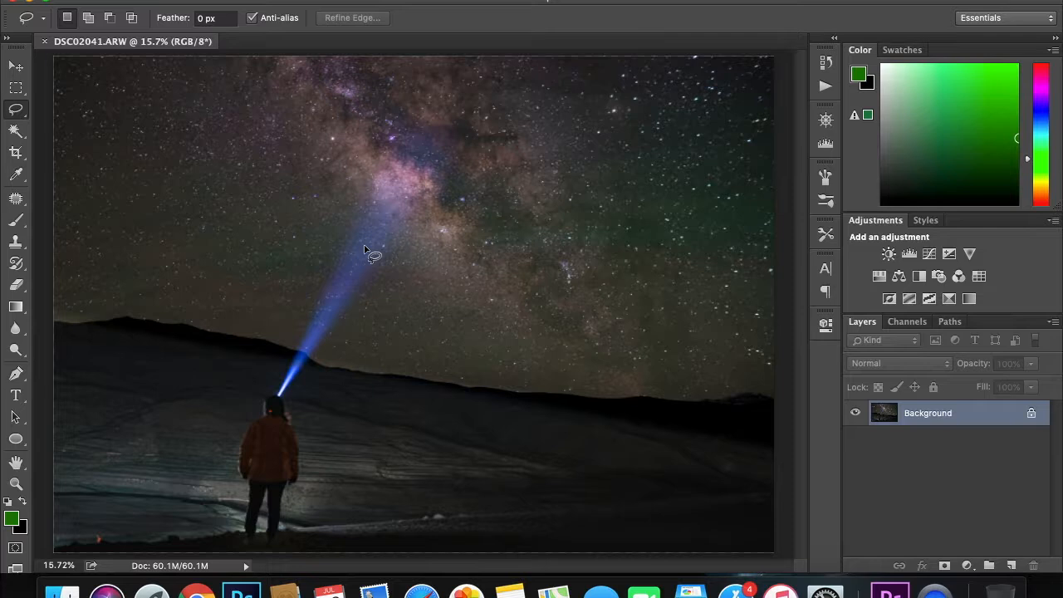
{"action": "mouse_move", "coordinate": [130, 176]}
{"action": "left_mouse_down"}
{"action": "mouse_move", "coordinate": [194, 288]}
{"action": "mouse_move", "coordinate": [261, 159]}
{"action": "mouse_move", "coordinate": [137, 164]}
{"action": "left_mouse_up"}
{"action": "left_click", "coordinate": [444, 190]}
{"action": "mouse_move", "coordinate": [623, 152]}
{"action": "left_mouse_down"}
{"action": "mouse_move", "coordinate": [545, 158]}
{"action": "mouse_move", "coordinate": [483, 263]}
{"action": "mouse_move", "coordinate": [707, 282]}
{"action": "mouse_move", "coordinate": [768, 220]}
{"action": "mouse_move", "coordinate": [681, 159]}
{"action": "mouse_move", "coordinate": [614, 156]}
{"action": "left_mouse_up"}
{"action": "left_click", "coordinate": [609, 159]}
{"action": "mouse_move", "coordinate": [387, 84]}
{"action": "left_mouse_down"}
{"action": "mouse_move", "coordinate": [373, 223]}
{"action": "mouse_move", "coordinate": [501, 131]}
{"action": "mouse_move", "coordinate": [373, 105]}
{"action": "mouse_move", "coordinate": [386, 88]}
{"action": "left_mouse_up"}
{"action": "left_click", "coordinate": [579, 139]}
{"action": "mouse_move", "coordinate": [588, 147]}
{"action": "left_mouse_down"}
{"action": "mouse_move", "coordinate": [603, 100]}
{"action": "mouse_move", "coordinate": [591, 143]}
{"action": "left_mouse_up"}
{"action": "left_click", "coordinate": [575, 215]}
{"action": "scroll", "coordinate": [574, 214], "scroll_direction": "down", "scroll_amount": 3}
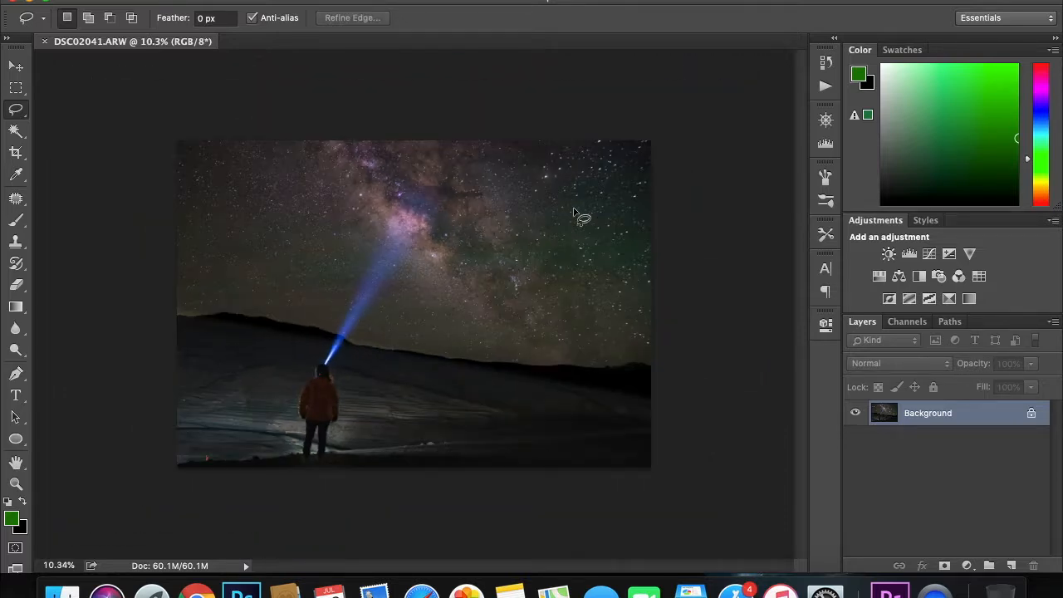
{"action": "scroll", "coordinate": [575, 214], "scroll_direction": "up", "scroll_amount": 2}
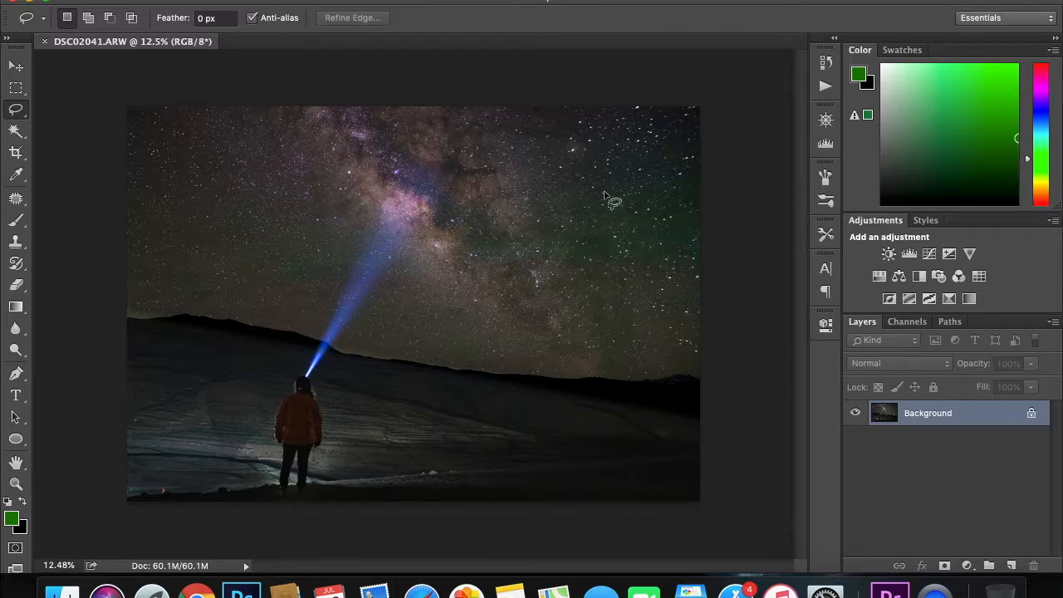
{"action": "scroll", "coordinate": [493, 247], "scroll_direction": "up", "scroll_amount": 3}
{"action": "scroll", "coordinate": [493, 247], "scroll_direction": "down", "scroll_amount": 2}
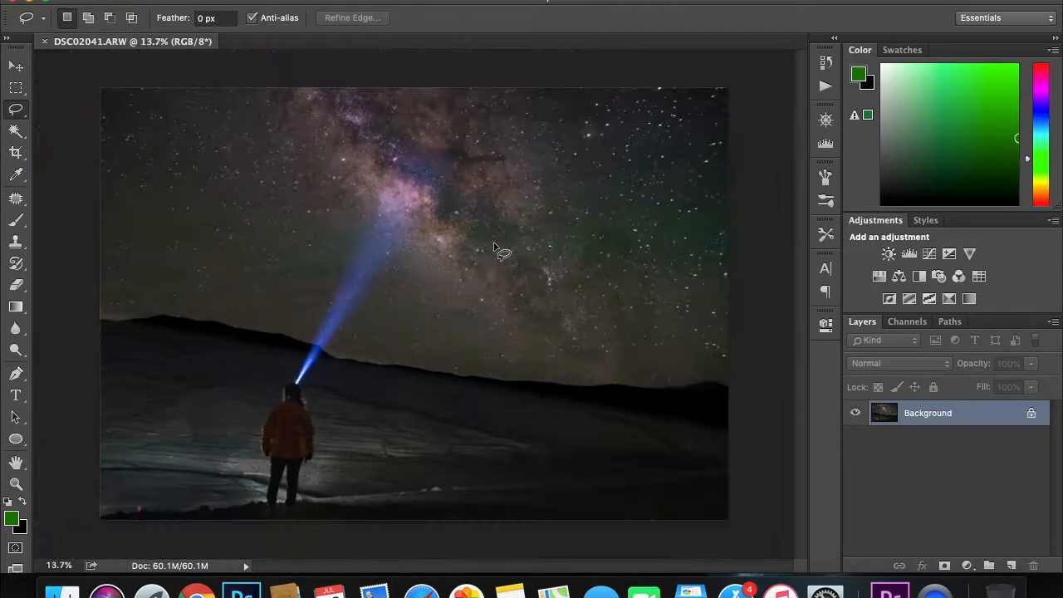
{"action": "scroll", "coordinate": [493, 246], "scroll_direction": "up", "scroll_amount": 1}
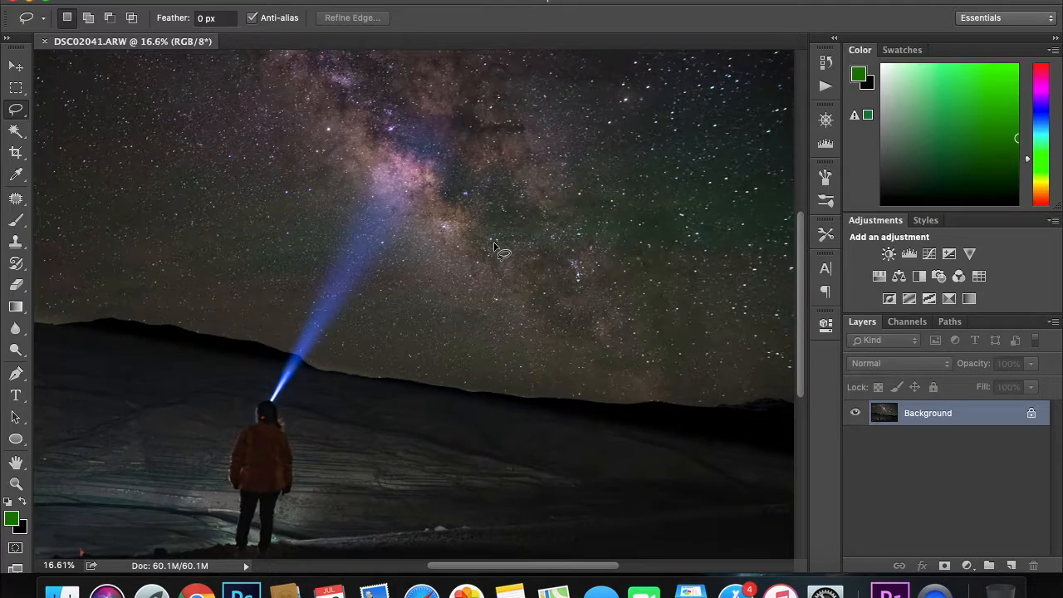
{"action": "scroll", "coordinate": [493, 247], "scroll_direction": "down", "scroll_amount": 2}
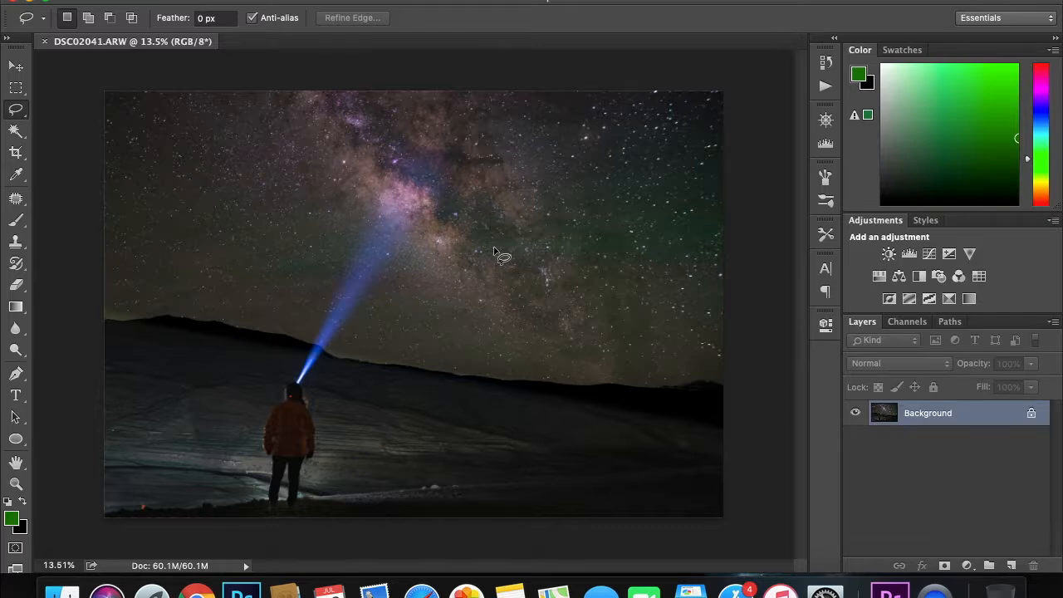
{"action": "scroll", "coordinate": [493, 246], "scroll_direction": "up", "scroll_amount": 1}
{"action": "scroll", "coordinate": [493, 246], "scroll_direction": "down", "scroll_amount": 3}
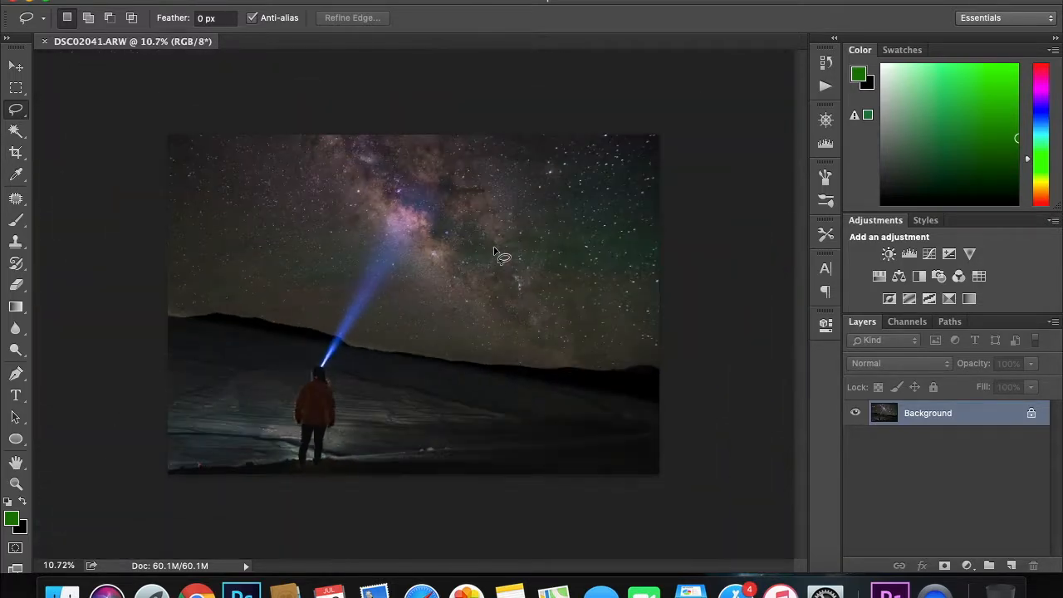